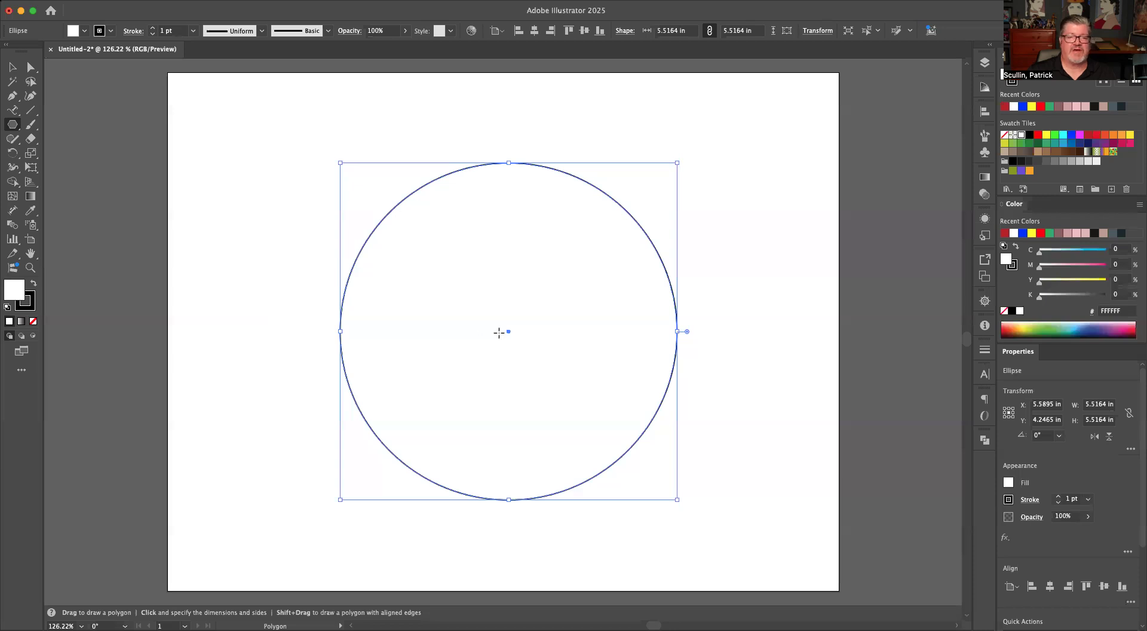
Draw a hexagon about 3.36 in wide inside the circle, fill it with blue, and centre it in the circle
drag(508, 328, 579, 397)
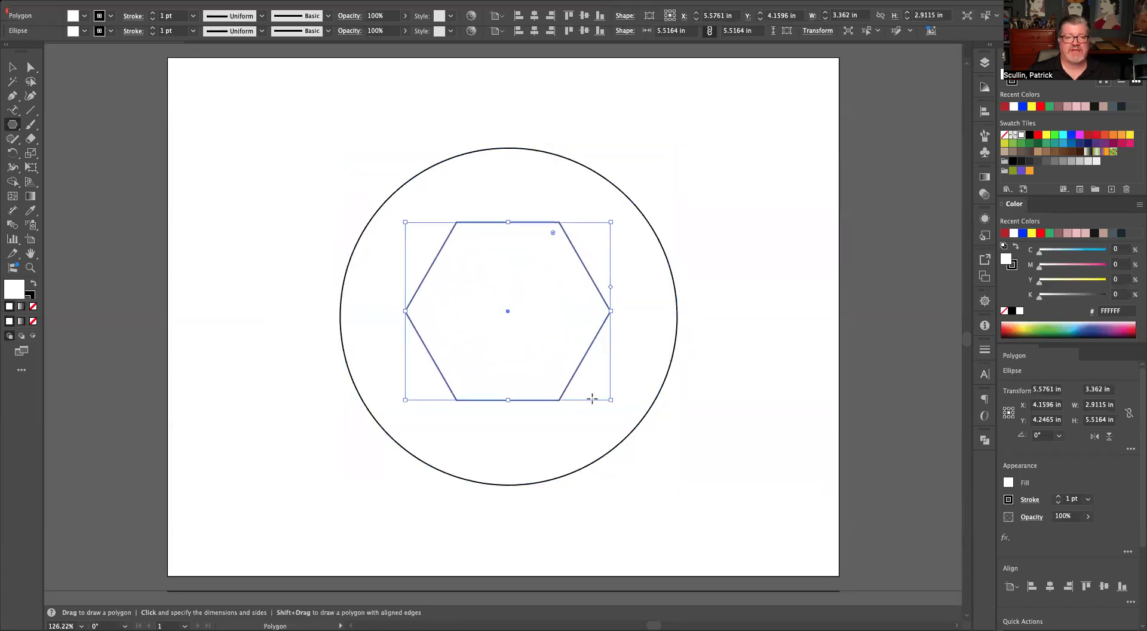
click(1071, 144)
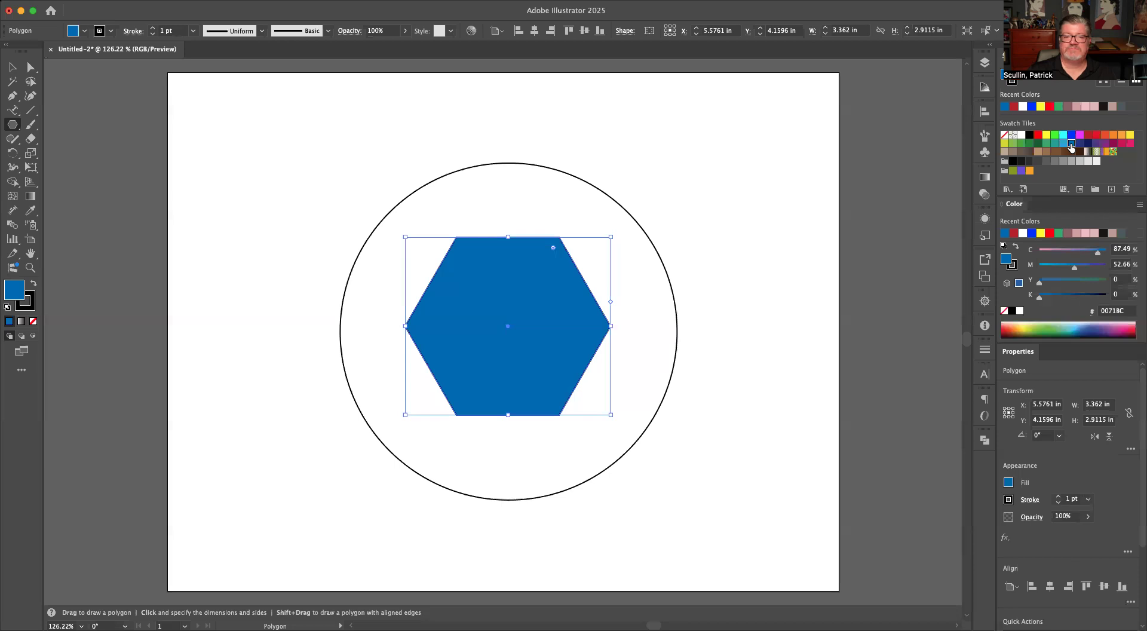
click(12, 66)
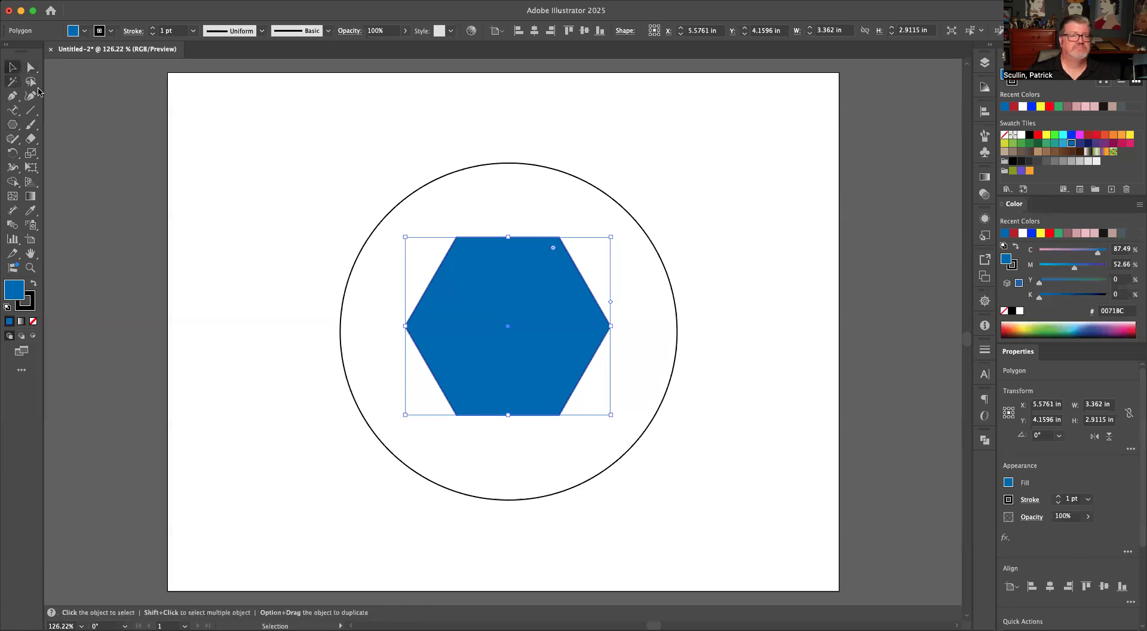
click(511, 316)
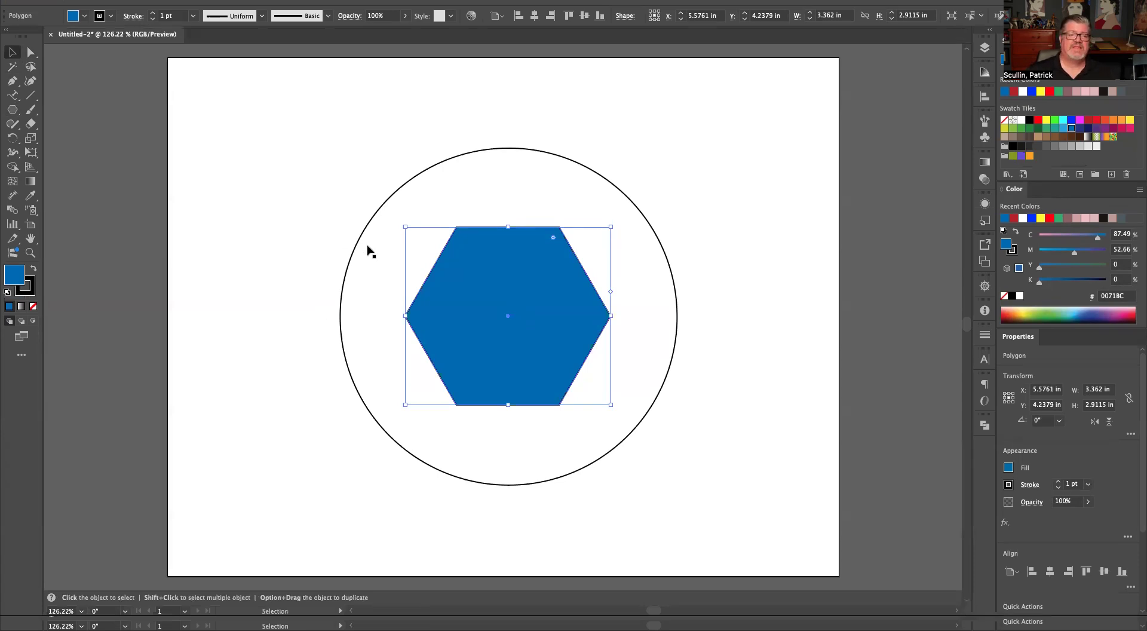
Shrink the circle to about 4.75 in across and centre it around the blue hexagon
click(366, 244)
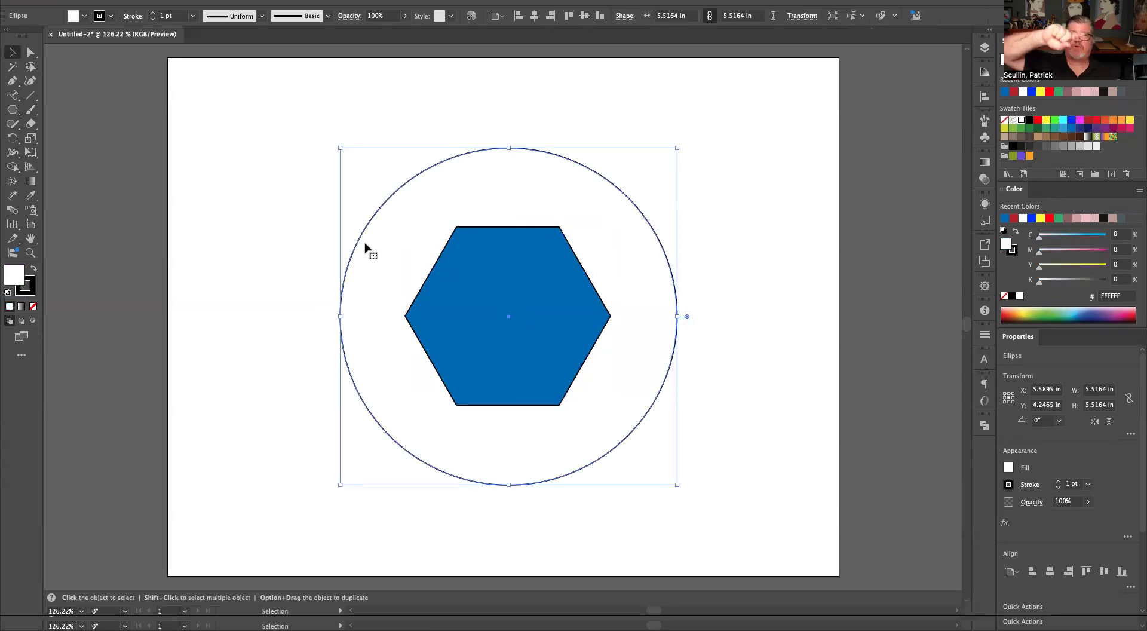
drag(339, 160, 361, 187)
drag(402, 229, 401, 230)
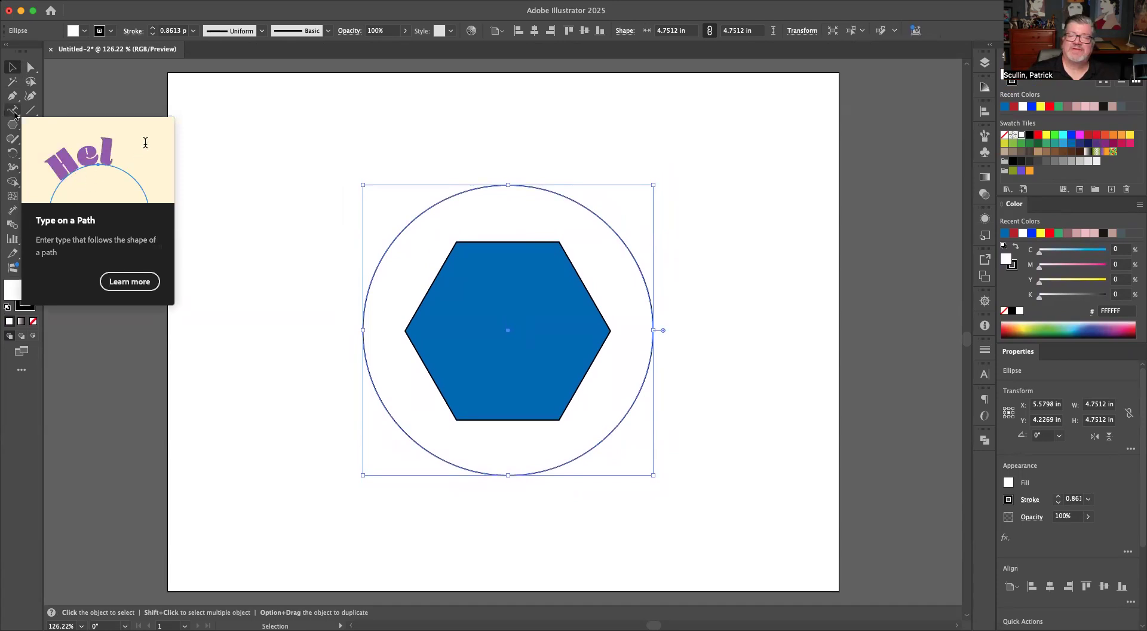
Add type on the circle's path, starting at its topmost point, reading "REALLY AWESOME POLYGON COMPANY"
click(14, 113)
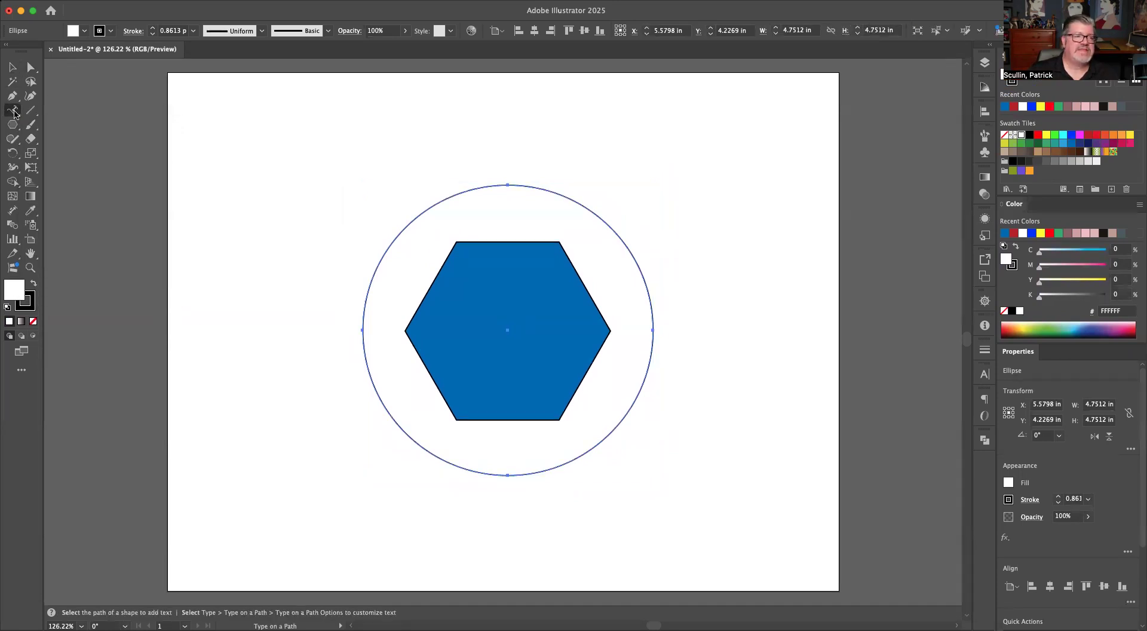
click(15, 114)
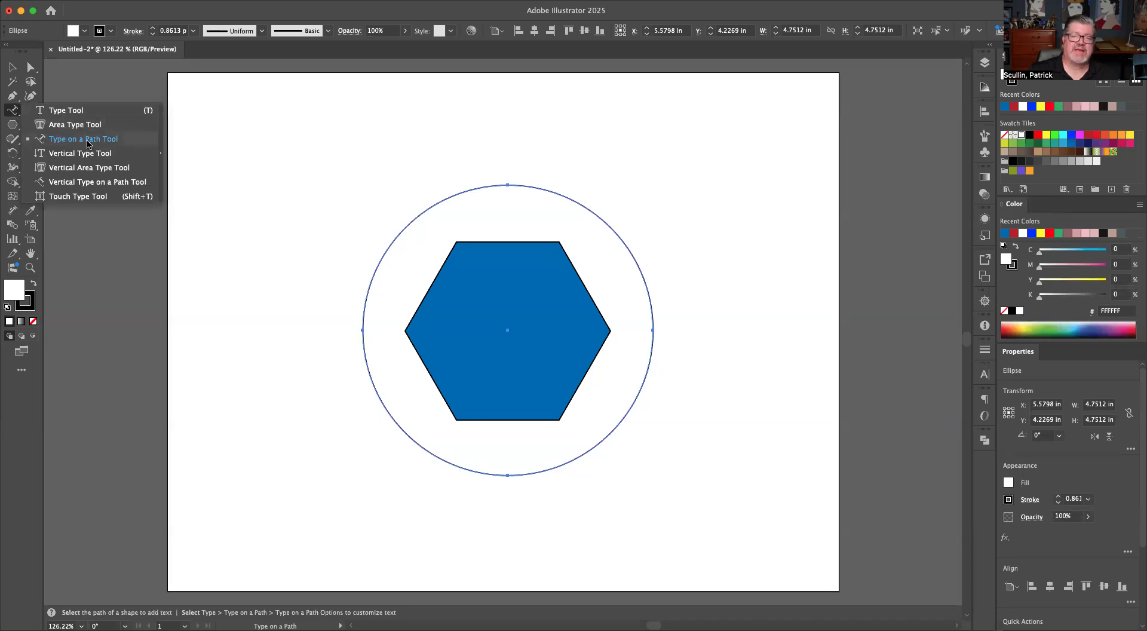
click(88, 141)
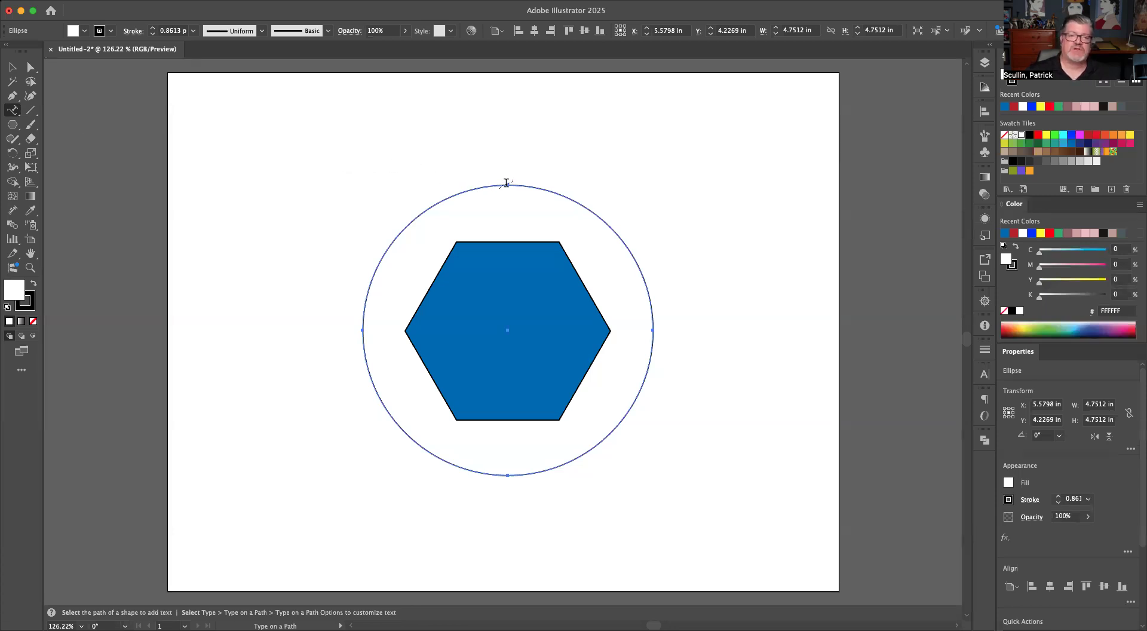
click(506, 182)
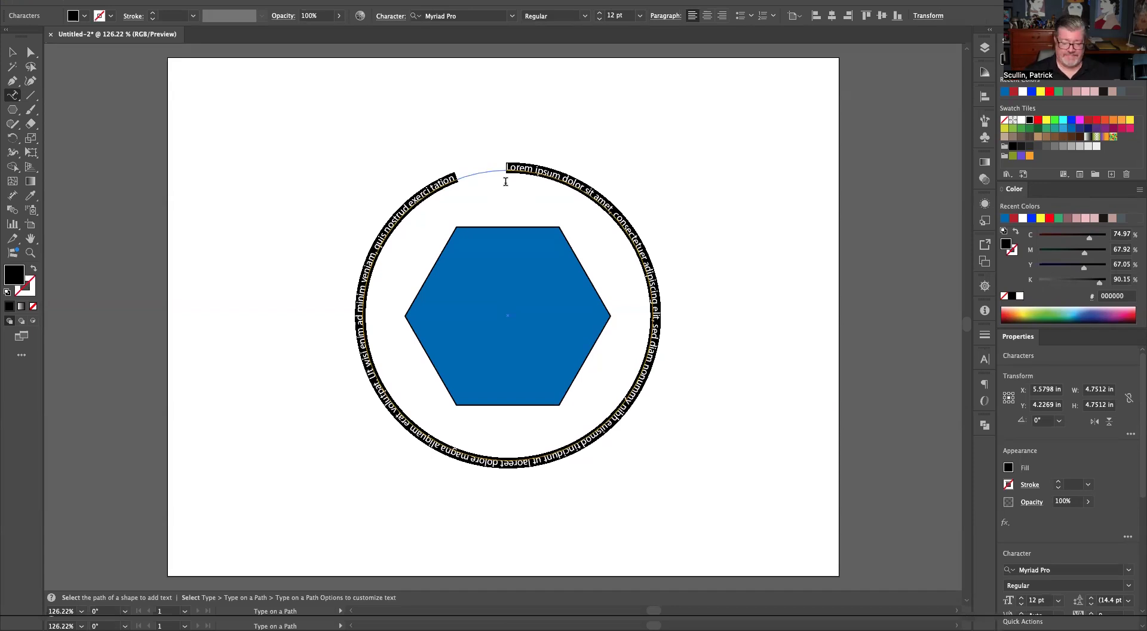
text(REA)
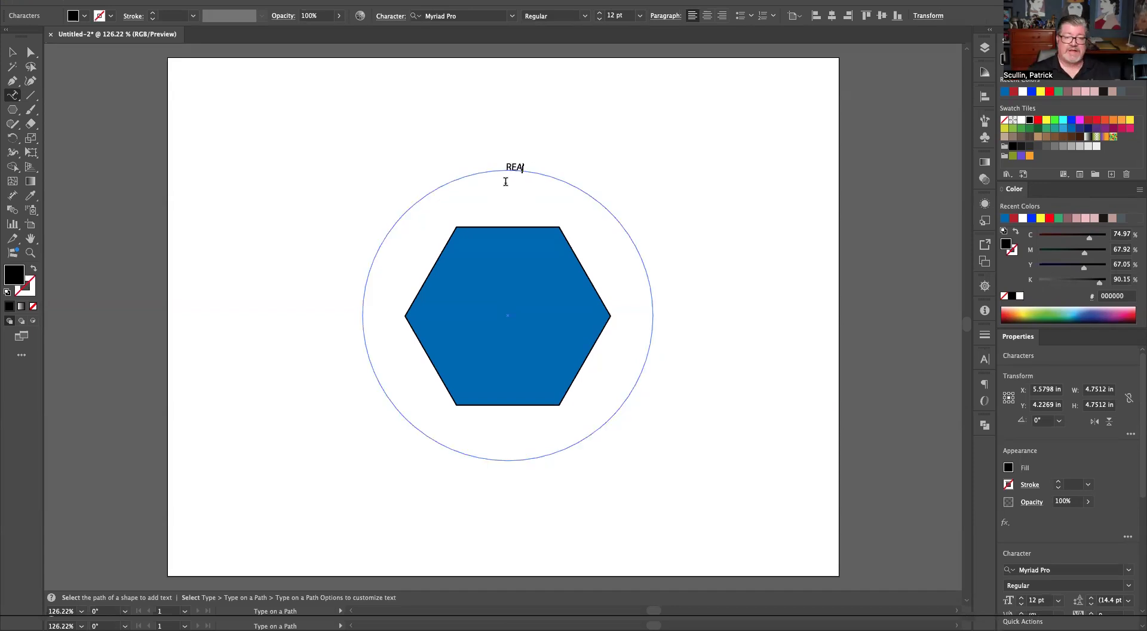
text(LLY AWESOME! POLYG)
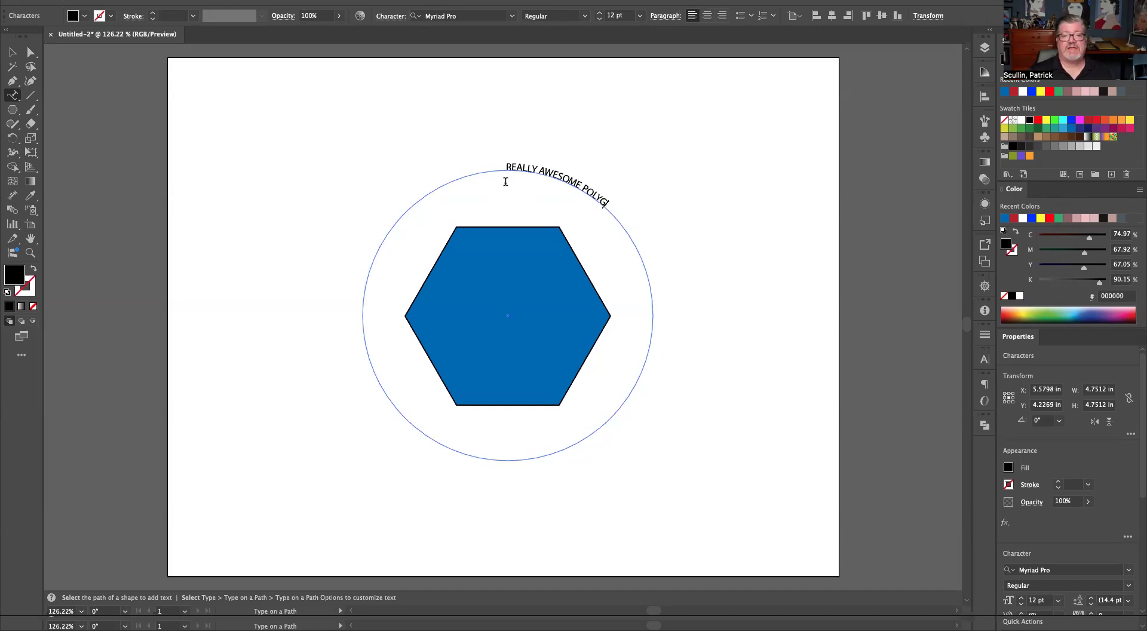
text(ON COMPANY)
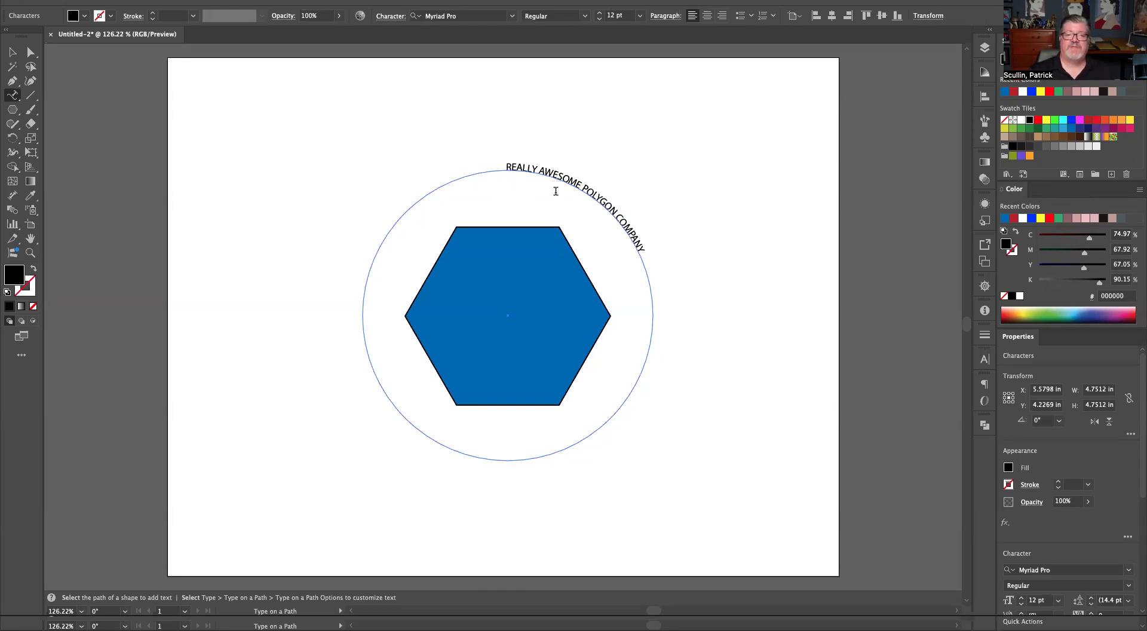
Set all of the circular text in Neue Aachen Pro at 36 pt
key(super+a)
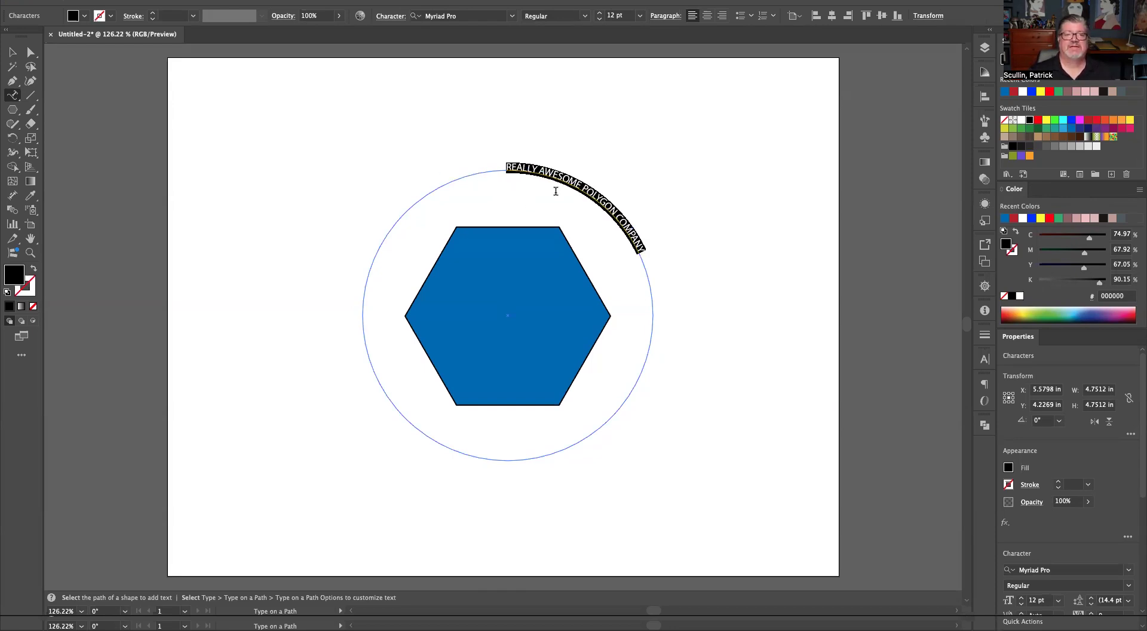
click(1128, 571)
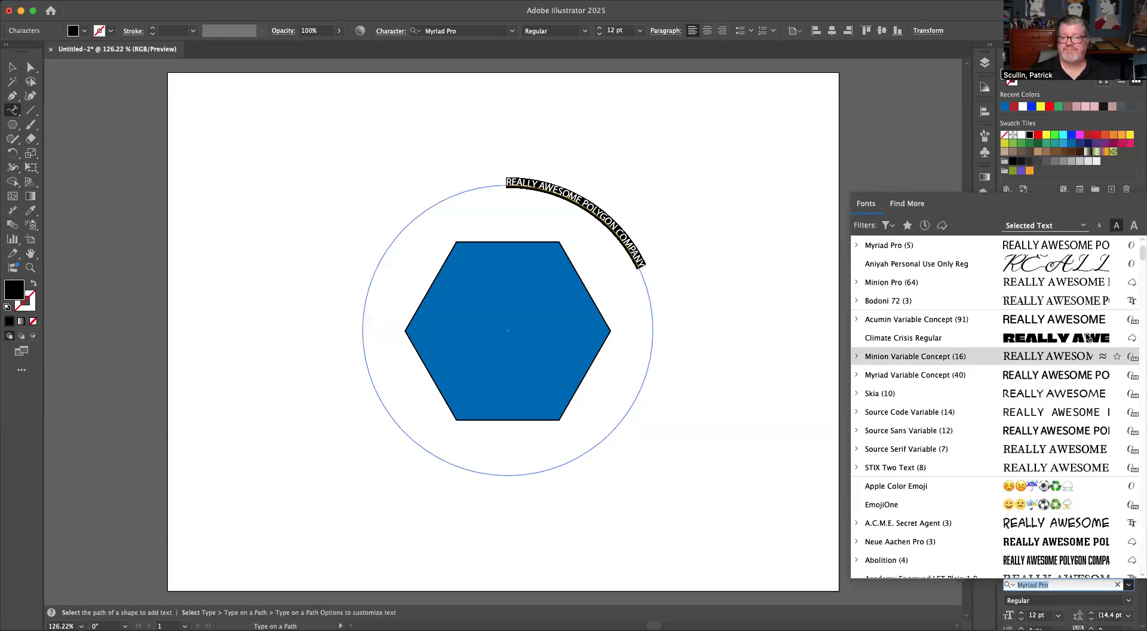
click(1083, 538)
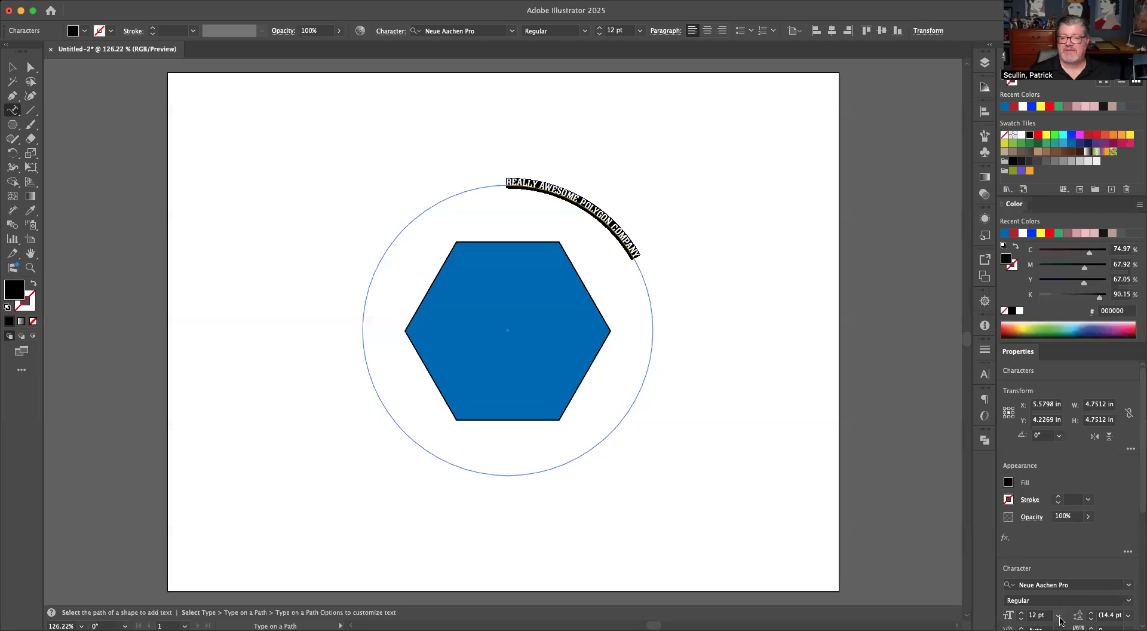
click(1058, 615)
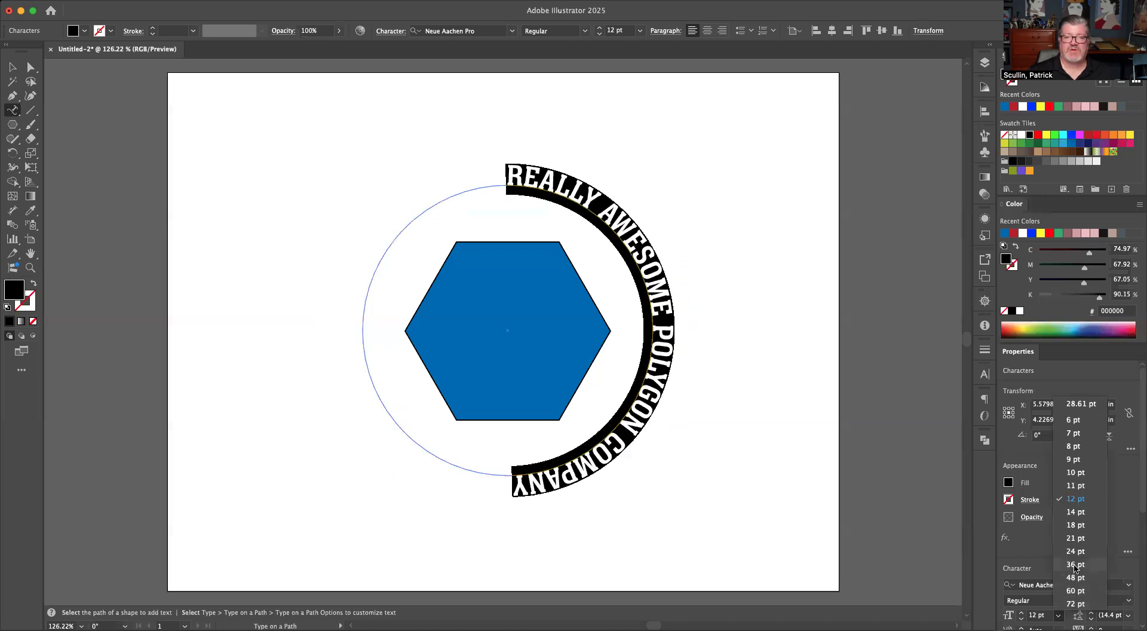
click(1059, 565)
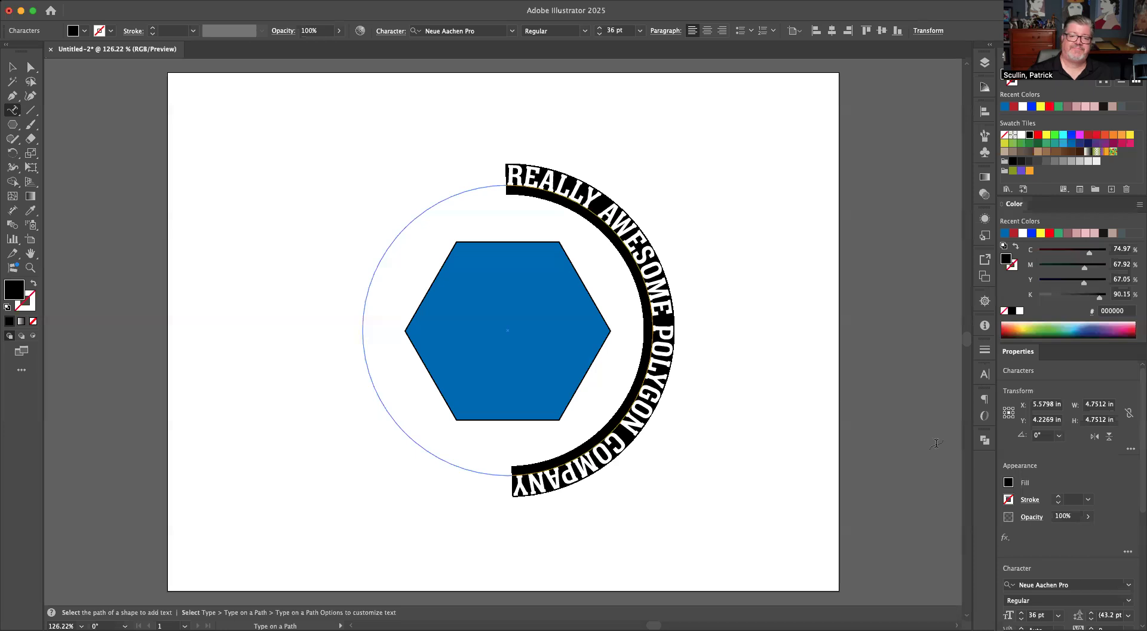
Delete the words "POLYGON COMPANY" from the circular text, keeping only "REALLY AWESOME"
click(666, 329)
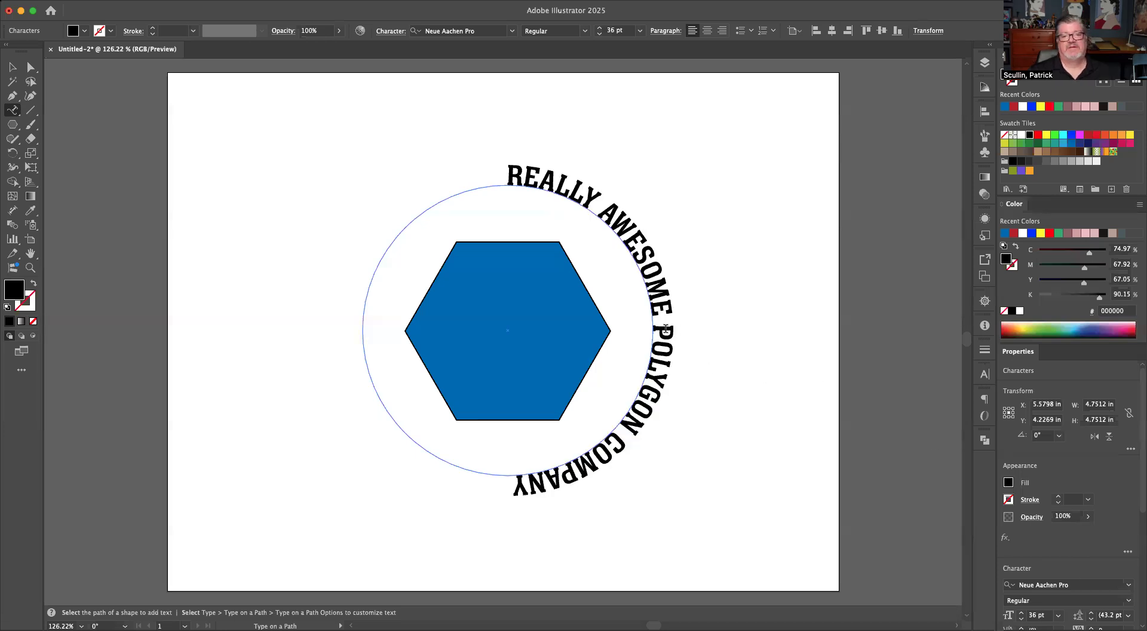
drag(666, 328, 494, 517)
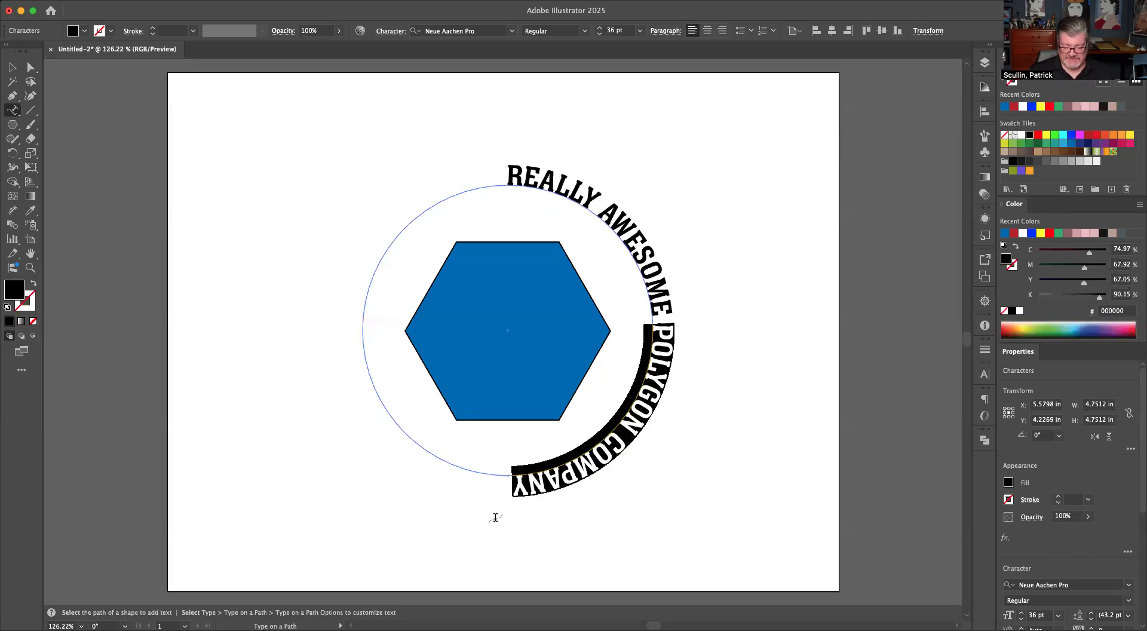
key(BackSpace)
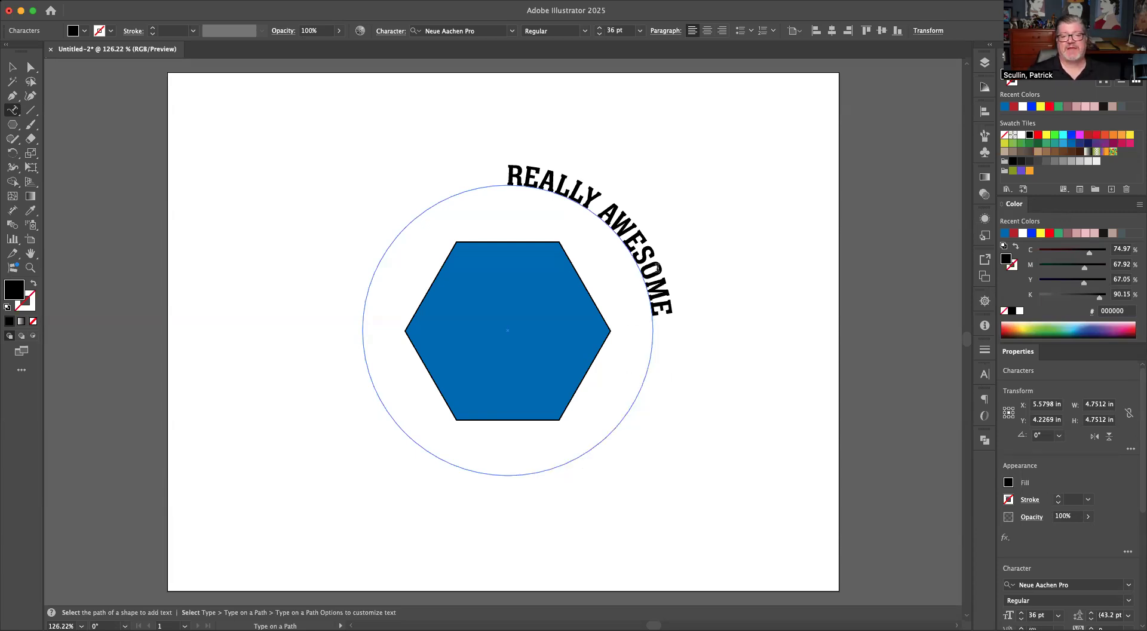
Enlarge the "REALLY AWESOME" text on the circle to 72 pt
key(super+a)
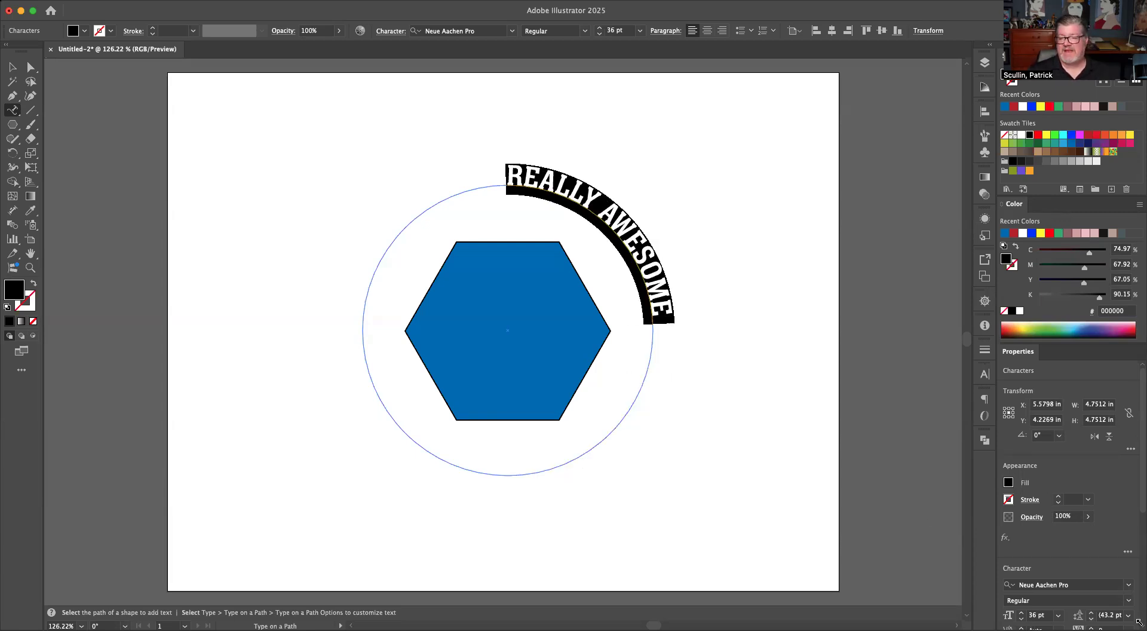
click(1059, 614)
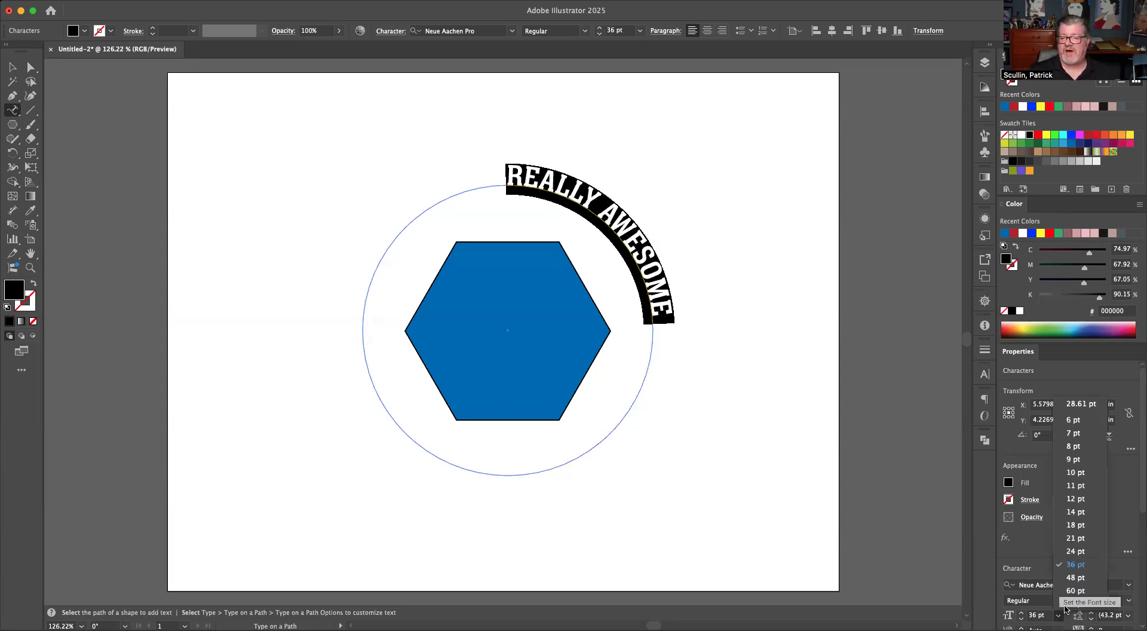
click(1062, 612)
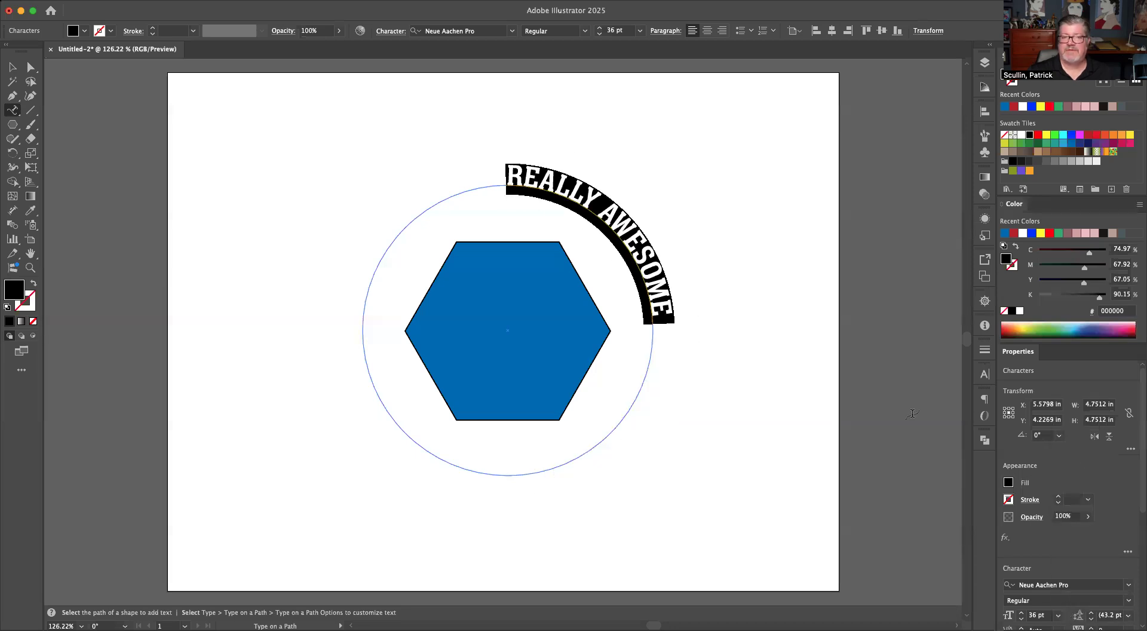
click(640, 30)
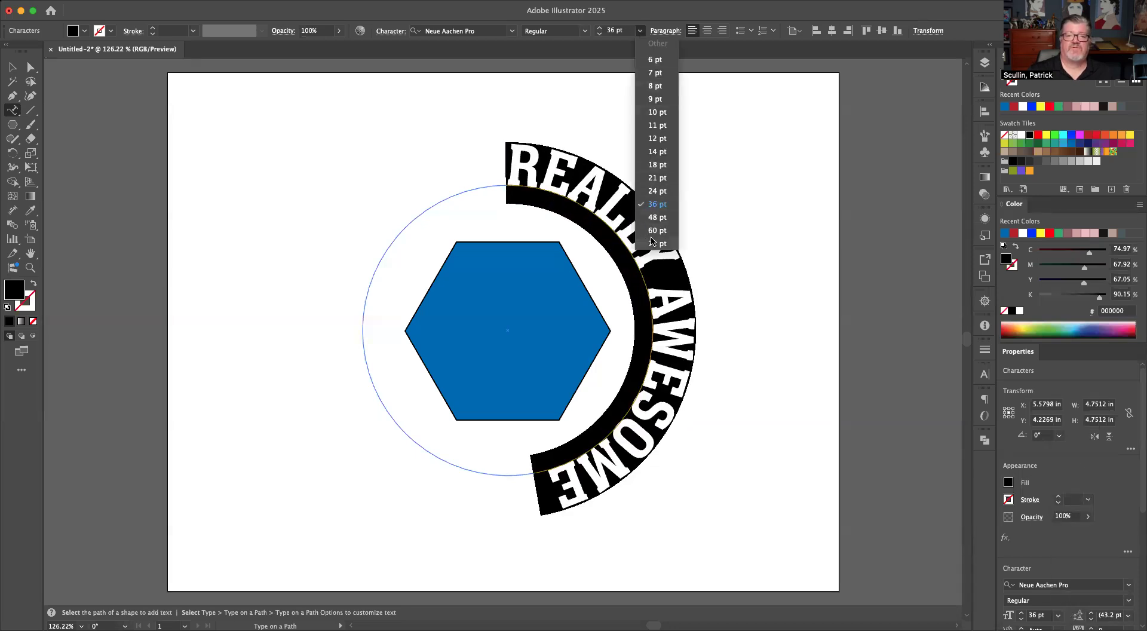
click(653, 241)
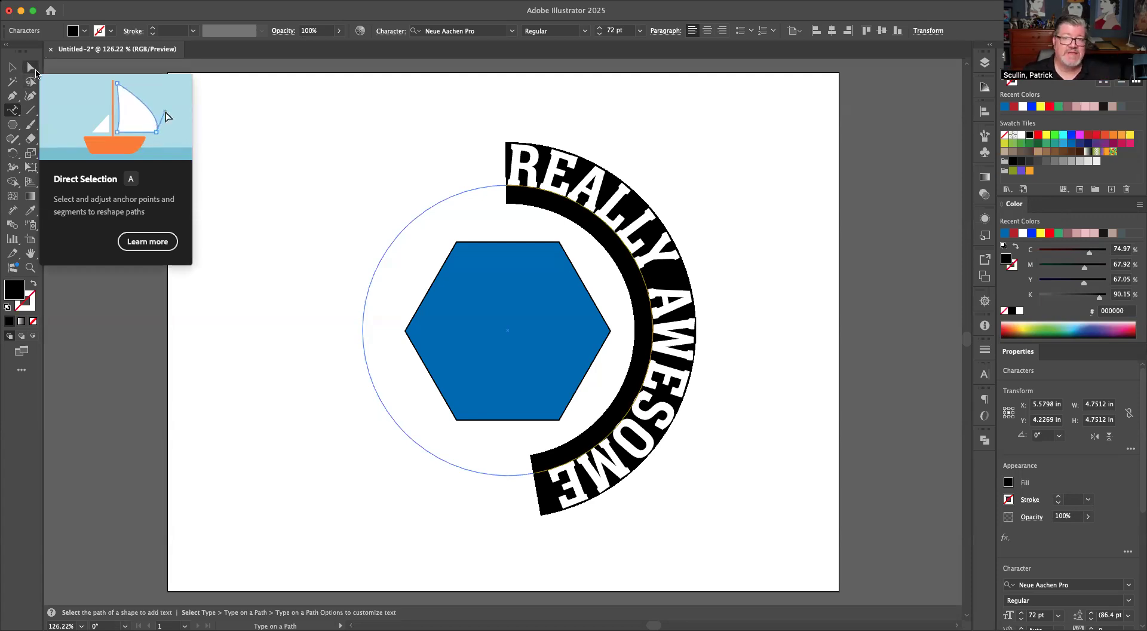
Slide "REALLY AWESOME" along the path with Direct Selection until it arches over the upper half of the circle
click(35, 72)
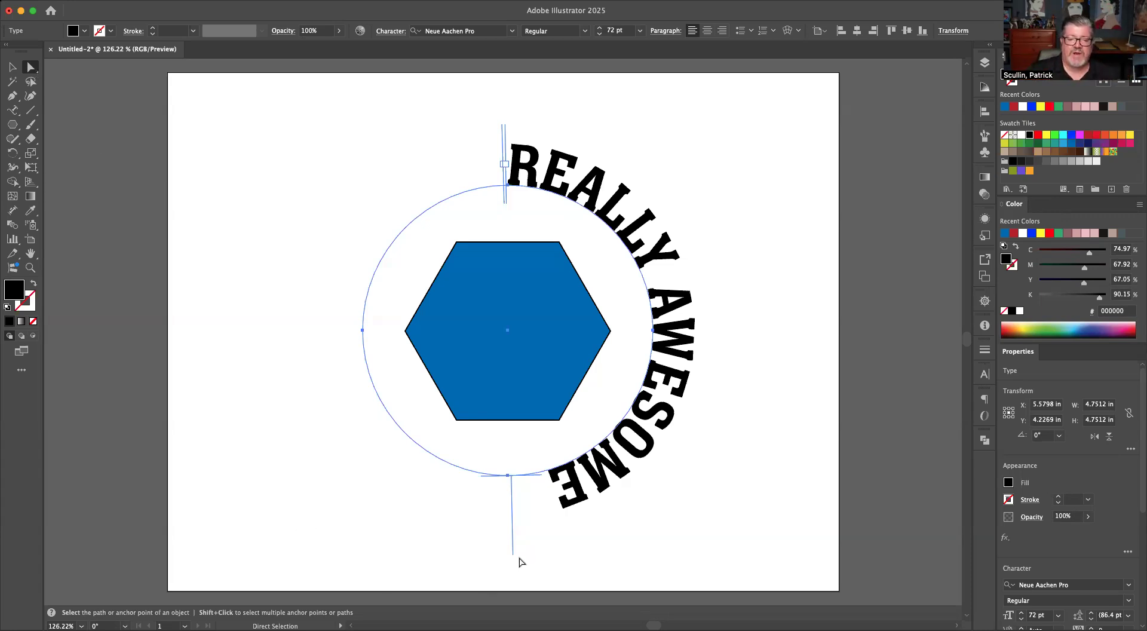
drag(513, 552, 737, 417)
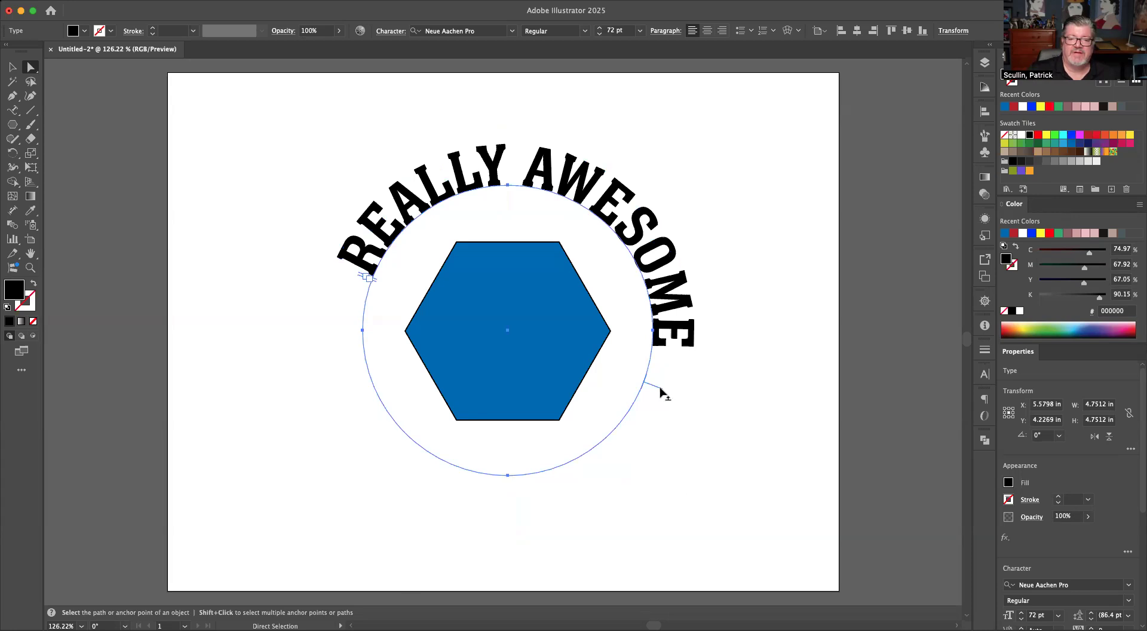
drag(661, 390, 765, 350)
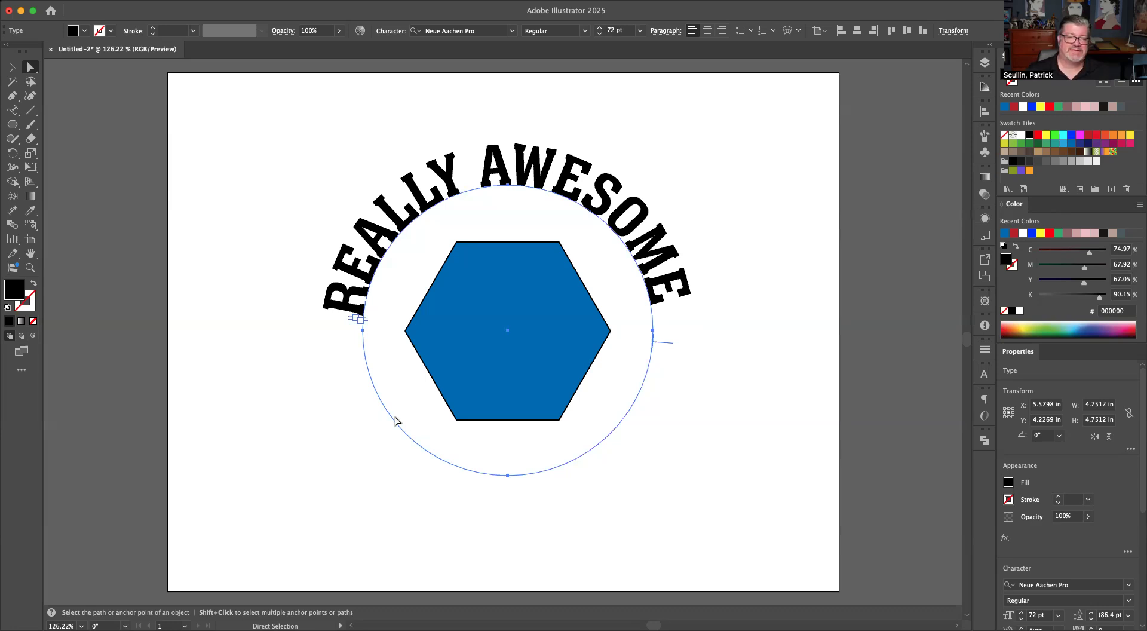
Separate the overlapping path-type brackets, placing the start bracket at the circle's leftmost point and the end bracket further down its lower-left arc
key(super)
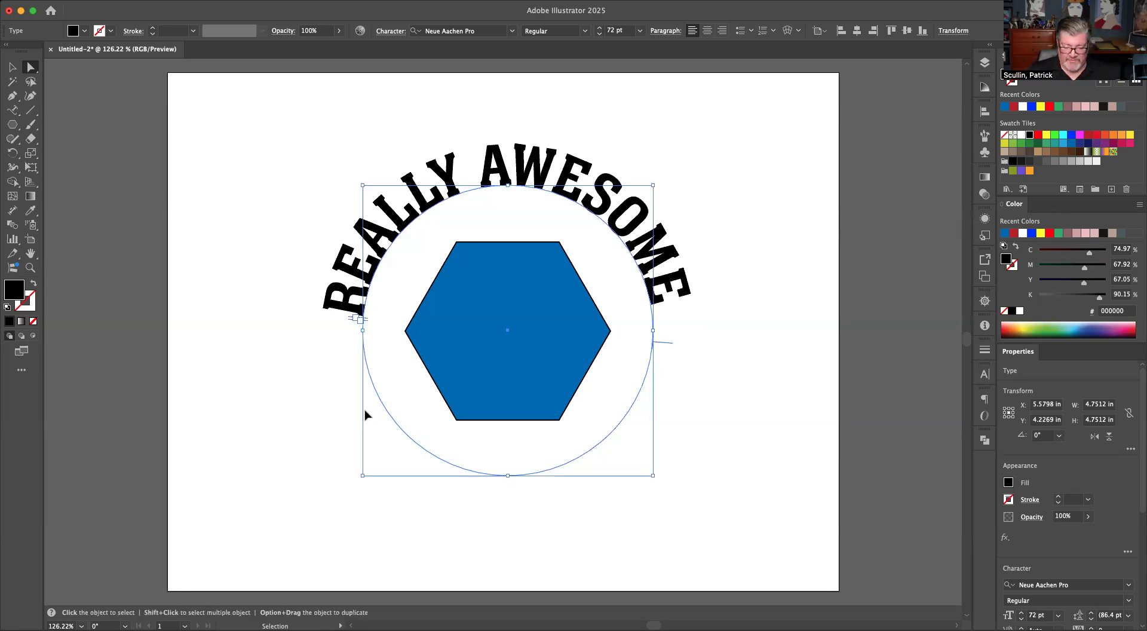
key(super+equal)
key(super+equal)
key(super+equal)
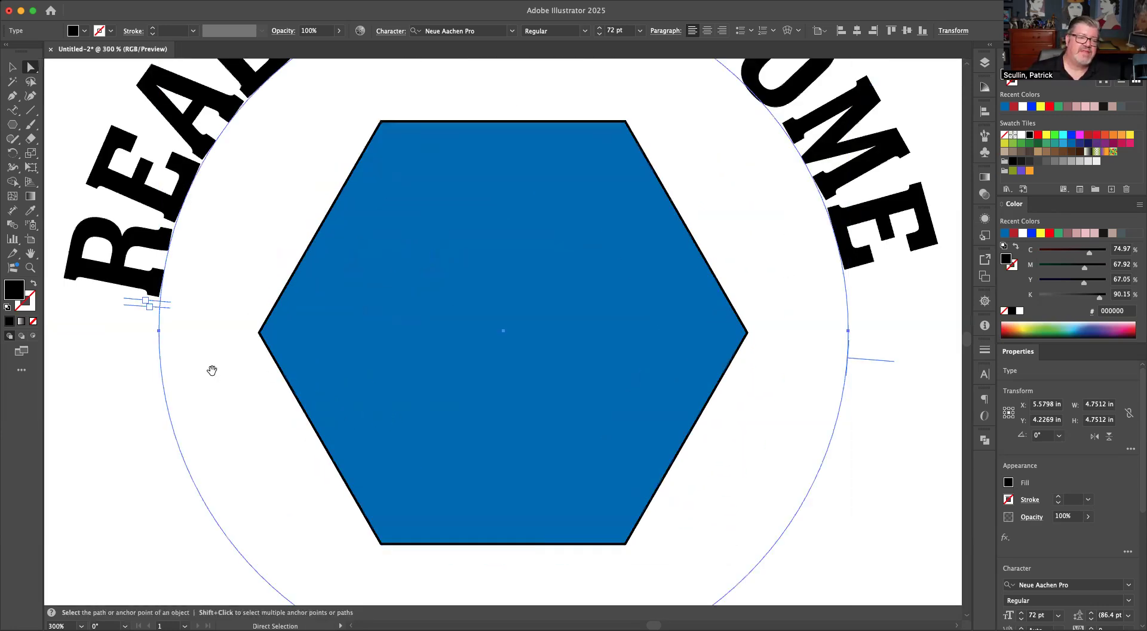
drag(213, 377, 435, 371)
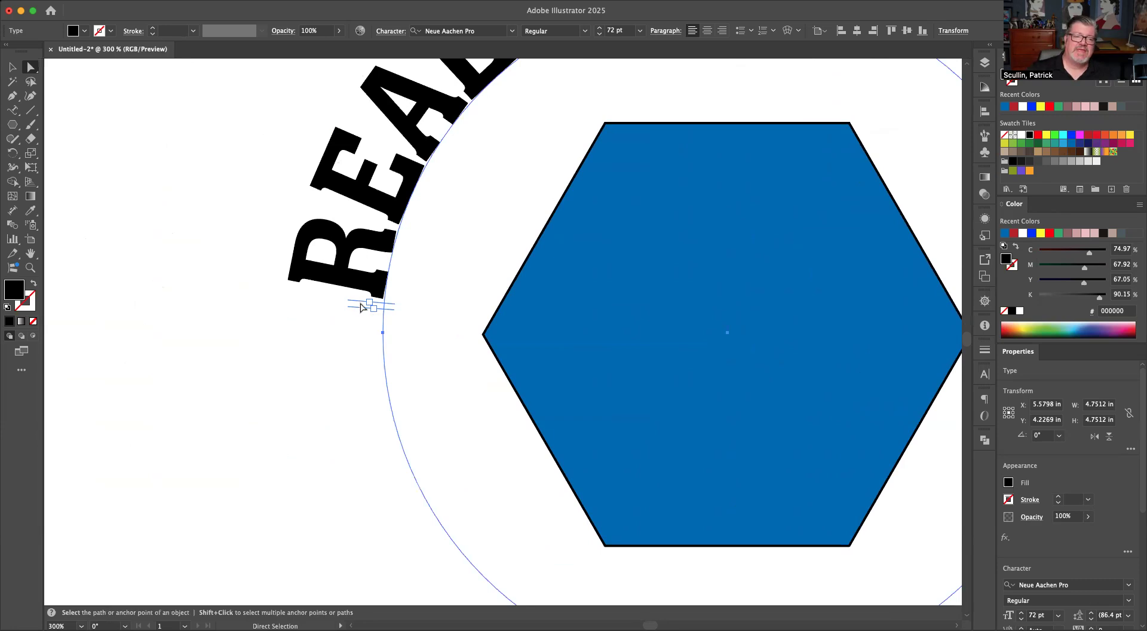
drag(359, 306, 377, 423)
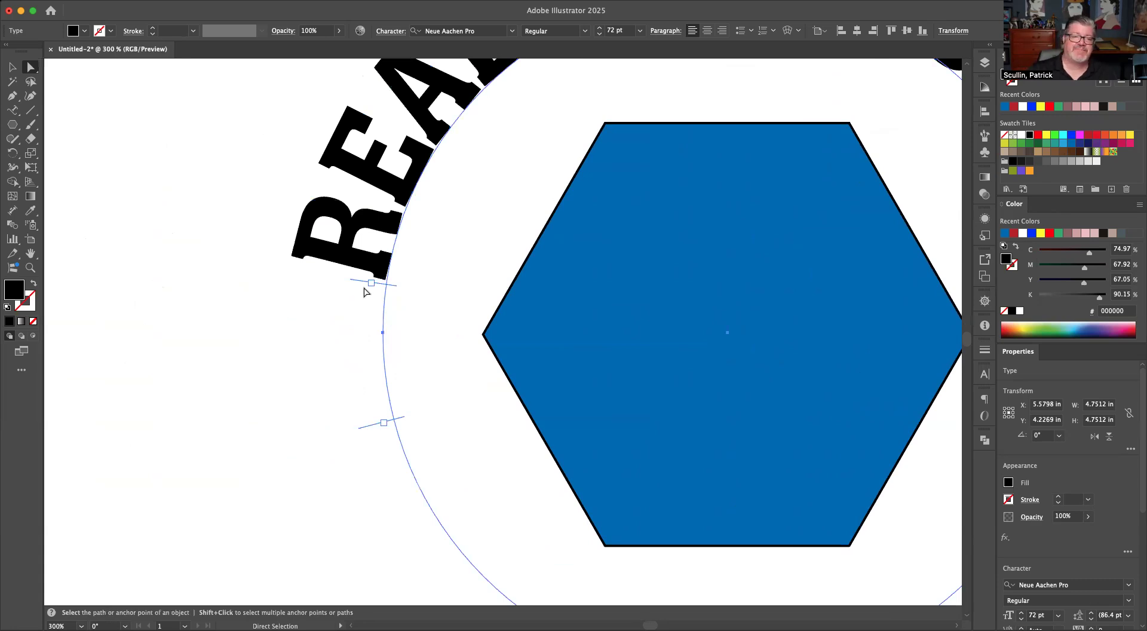
drag(352, 291, 332, 347)
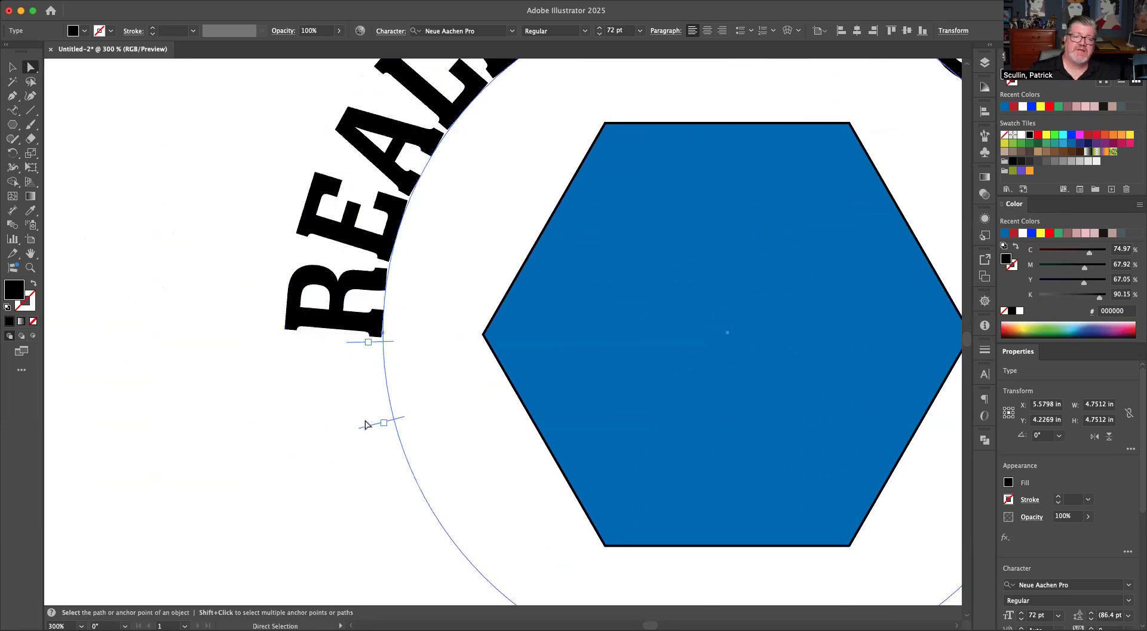
drag(374, 431, 392, 472)
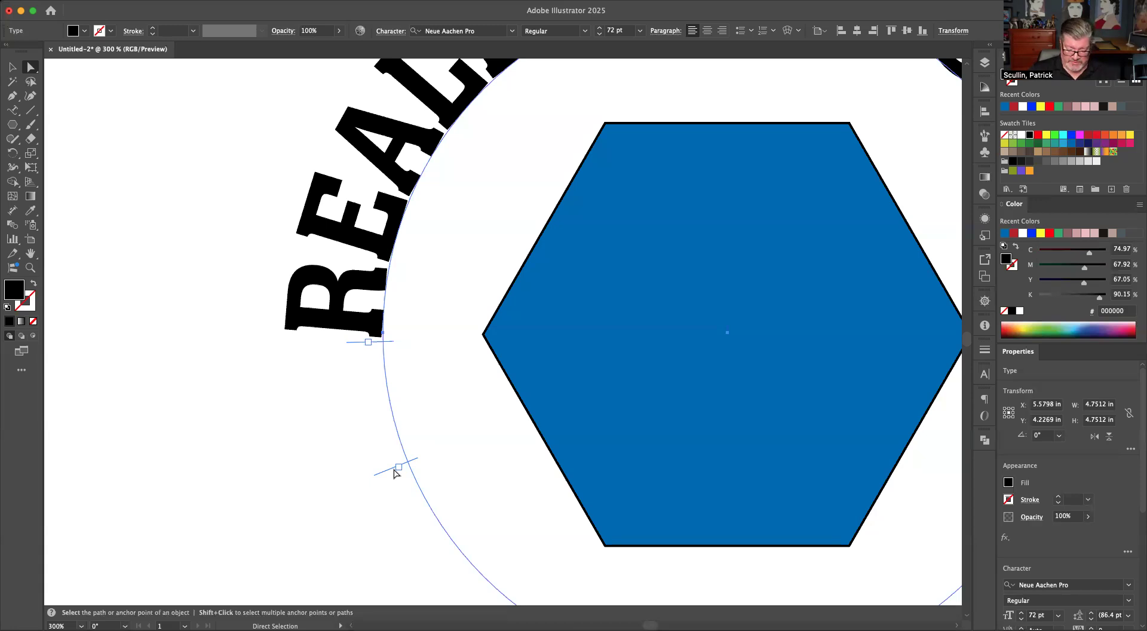
Slide "REALLY AWESOME" slightly clockwise along its path so the arched text sits evenly over the upper half of the circle
key(super+0)
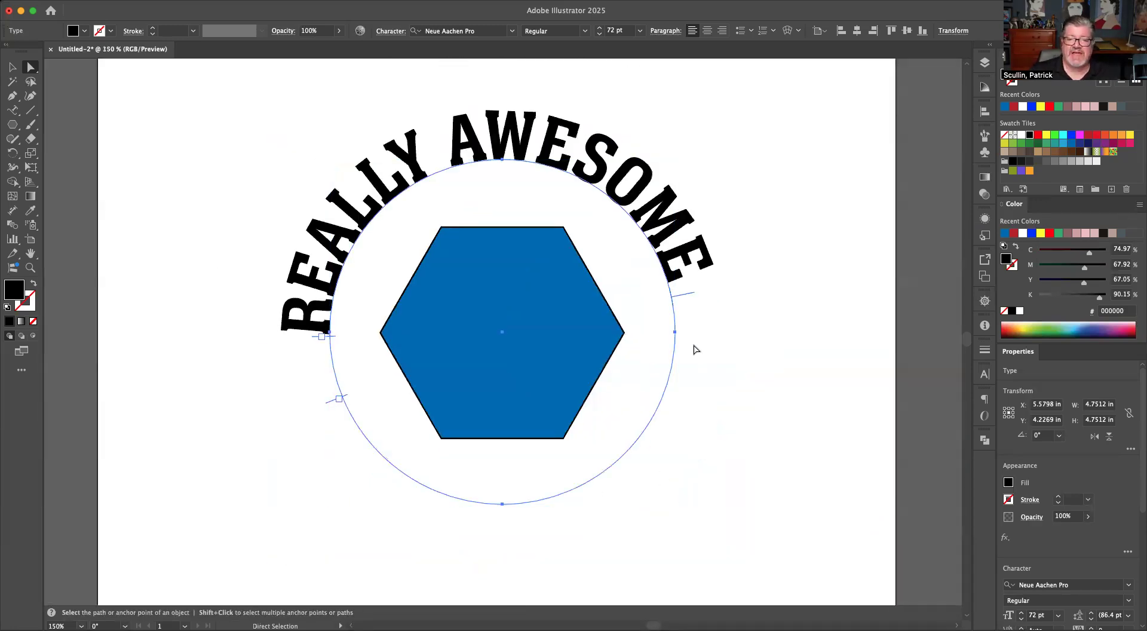
mouse_move(691, 299)
mouse_down()
mouse_move(706, 313)
mouse_move(687, 316)
mouse_up()
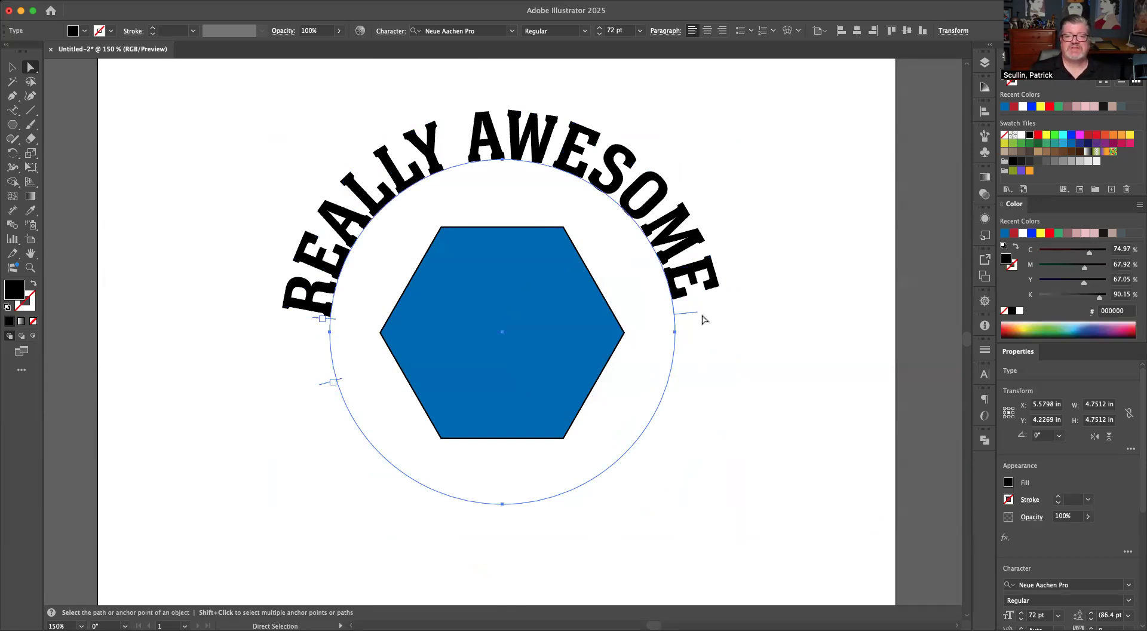
drag(697, 318, 694, 324)
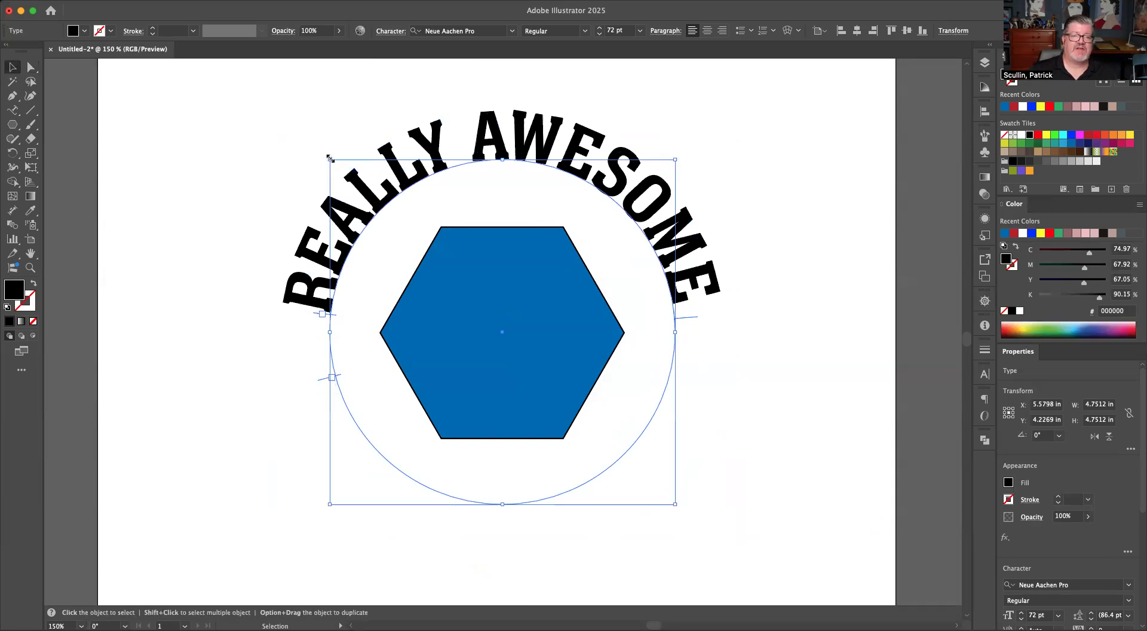
Scale the "REALLY AWESOME" type circle proportionally about its center to about 4.02 in wide, and fine-tune the text's centering along the path
drag(329, 159, 357, 172)
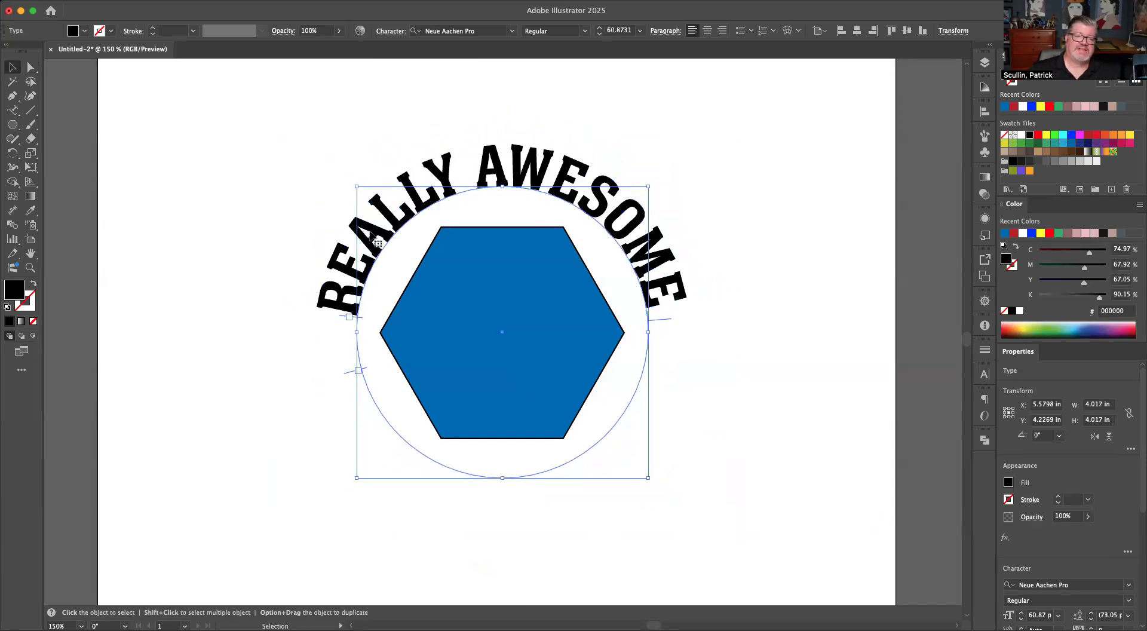
click(263, 192)
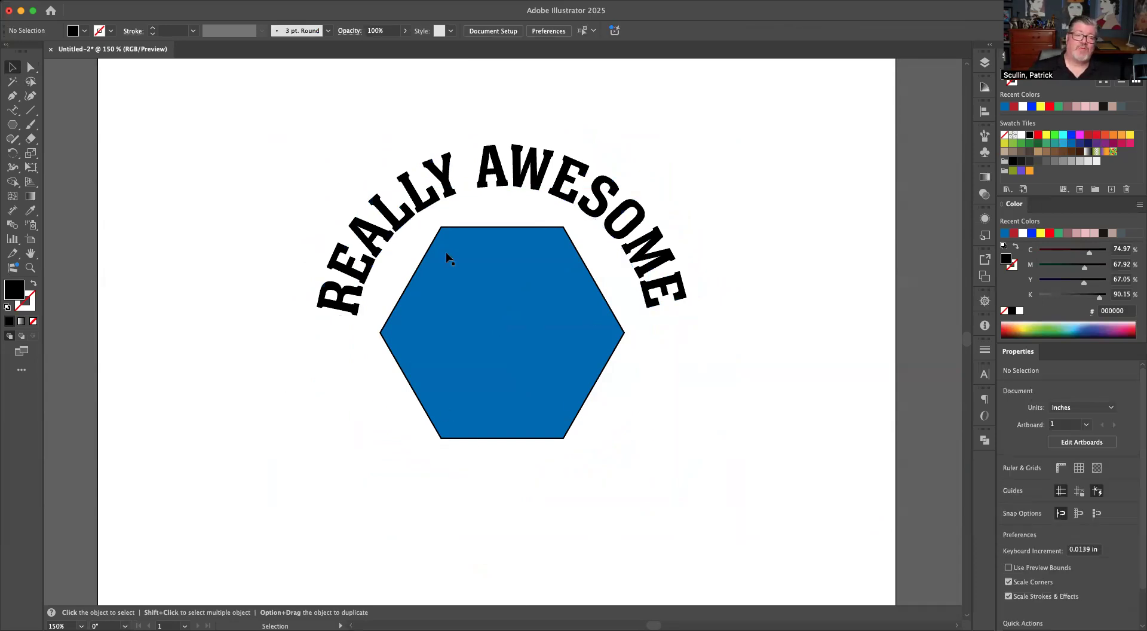
click(420, 192)
click(31, 67)
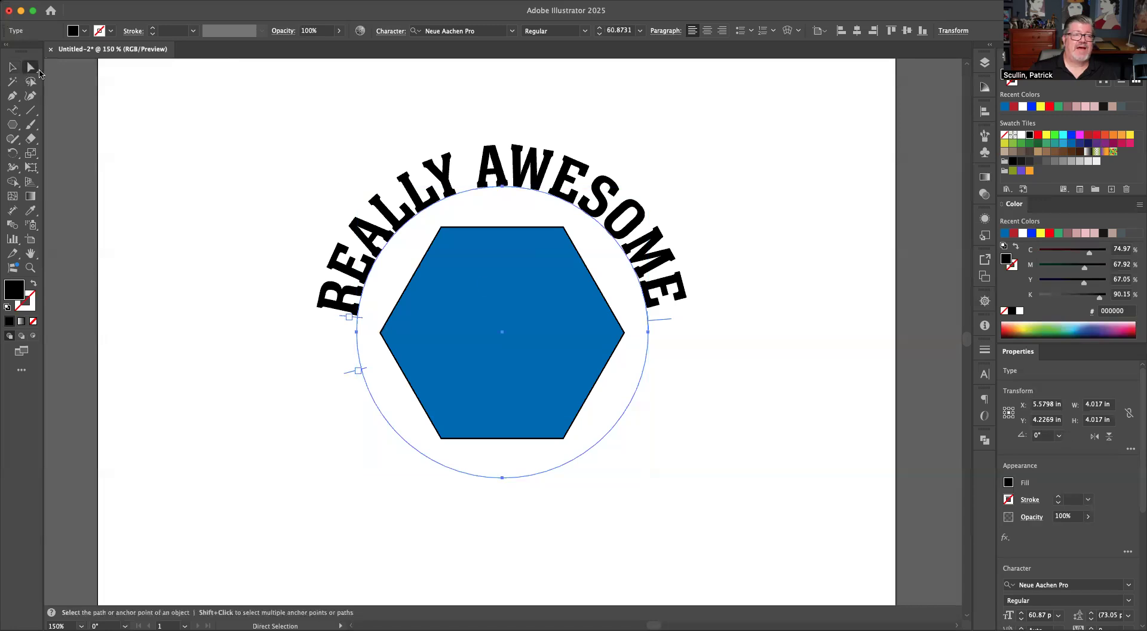
click(667, 325)
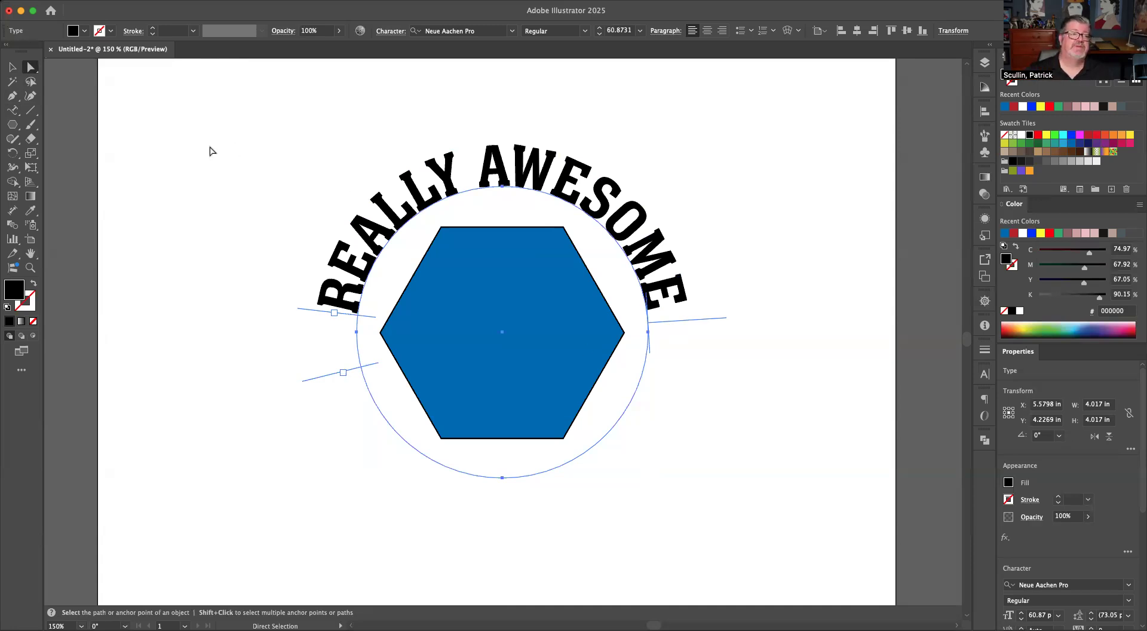
Draw a larger circle about 5.56 in across with the Ellipse tool, centered on the hexagon
click(13, 124)
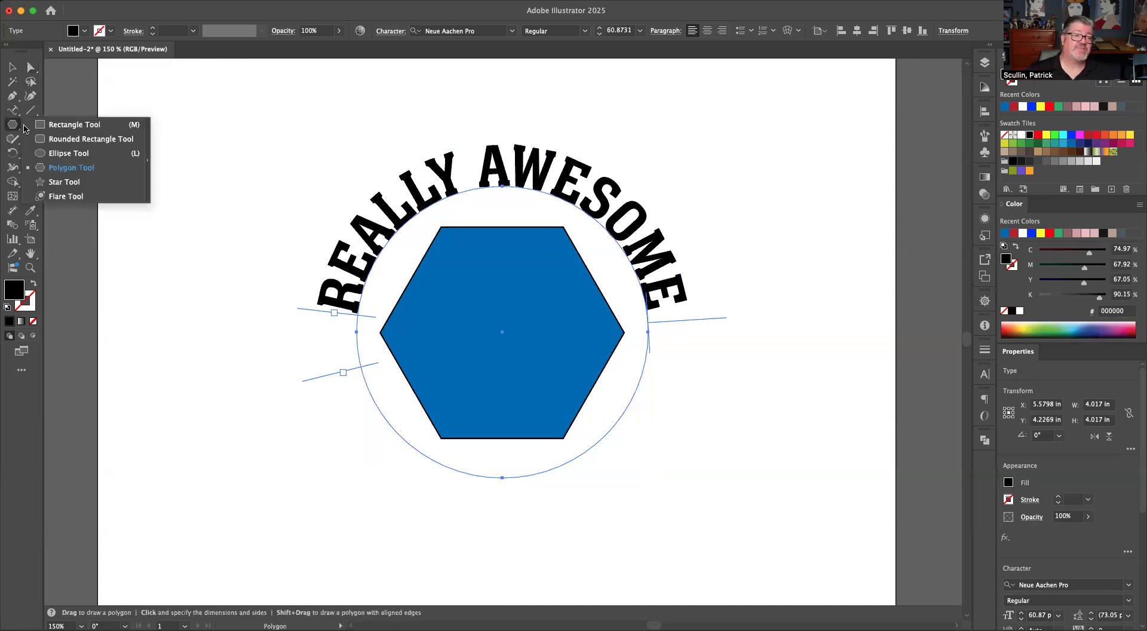
click(63, 154)
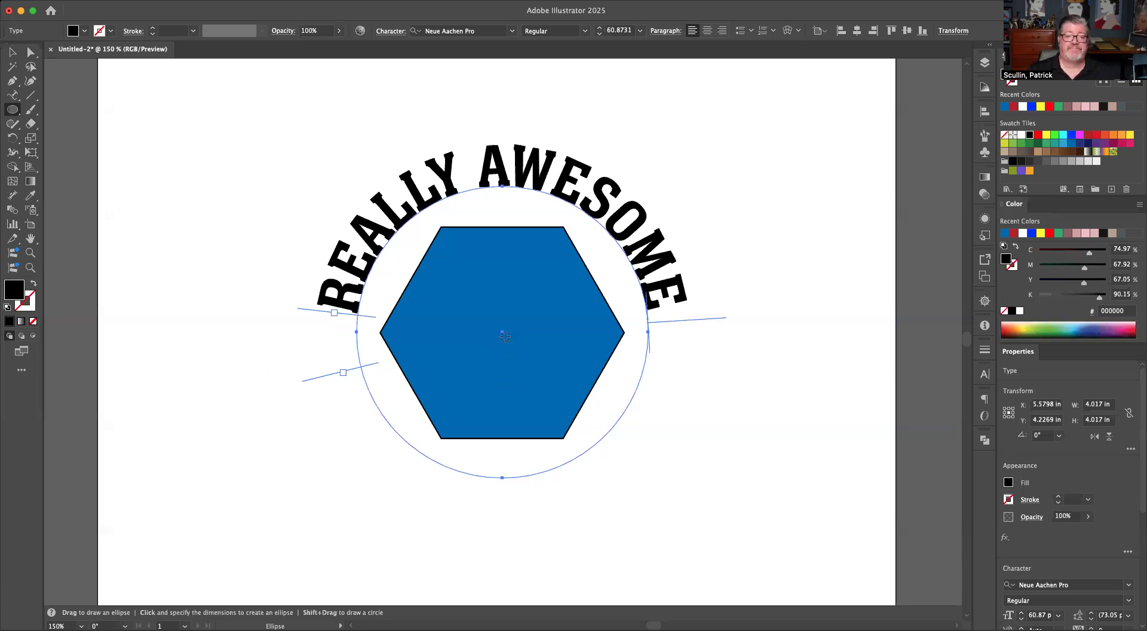
drag(499, 328, 703, 453)
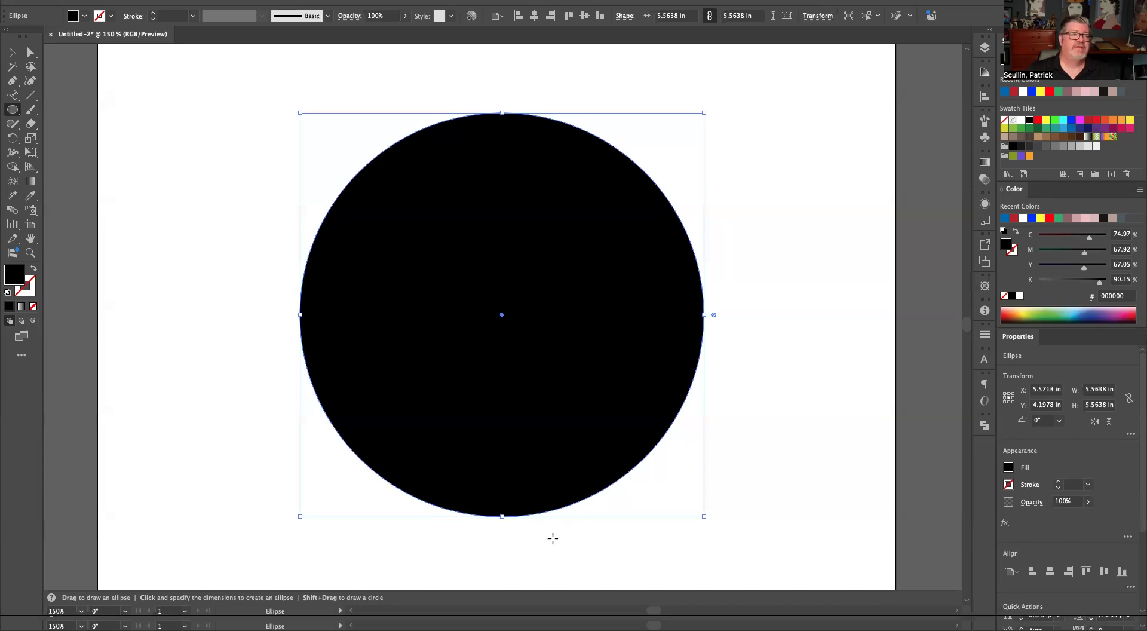
Add the text "POLYGON LOGO DESIGN COMPANY" along the large circle with Type on a Path
click(12, 95)
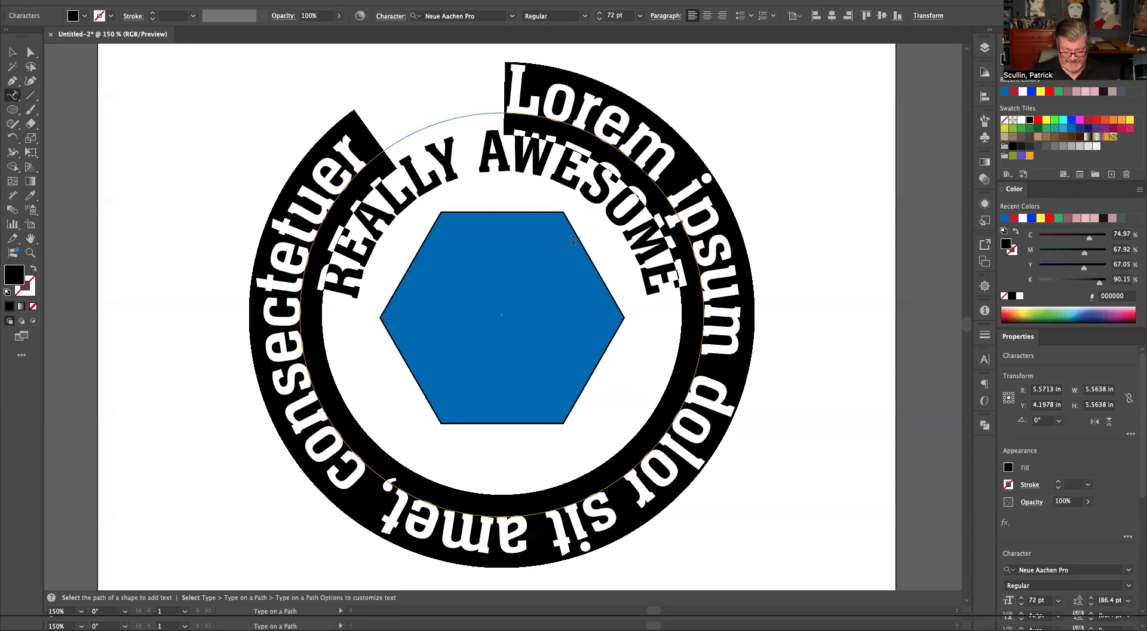
text(POLY)
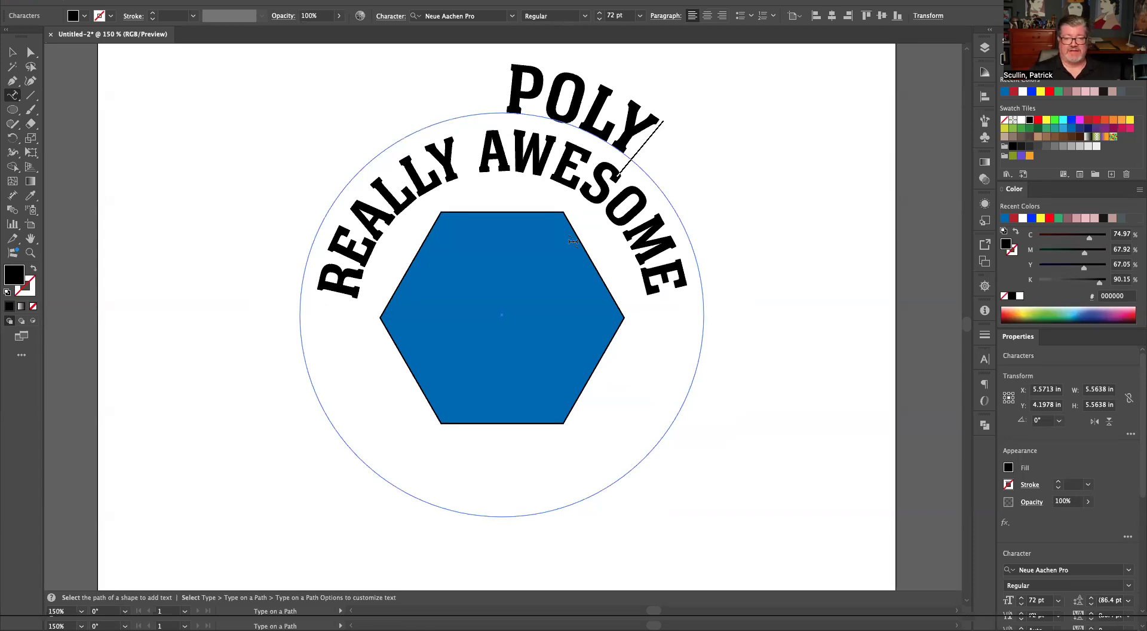
text(GONS)
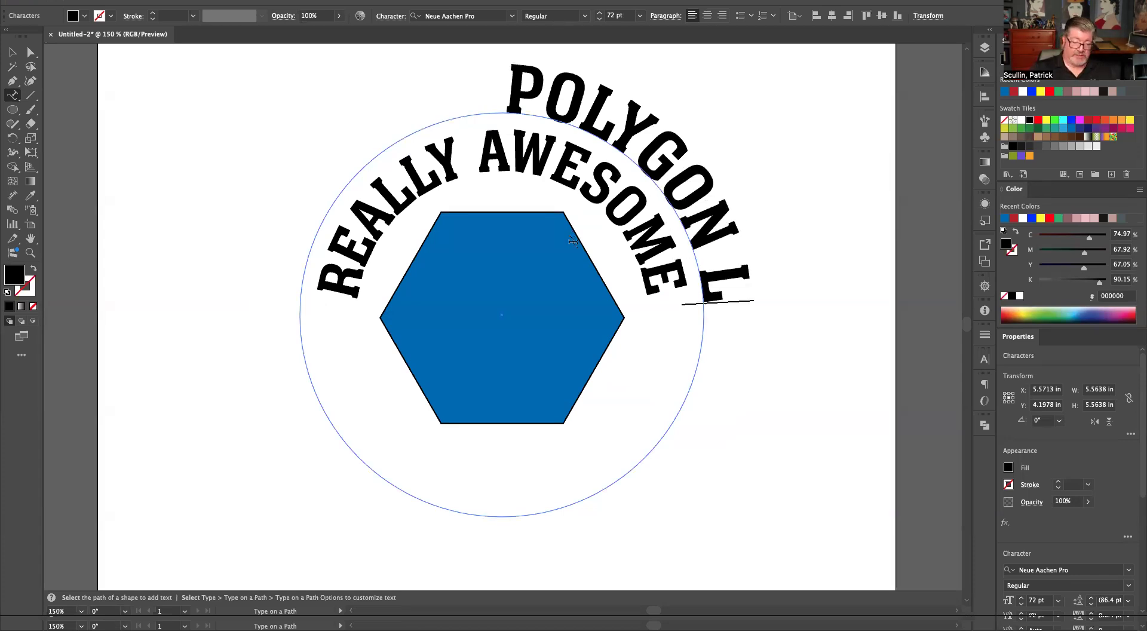
text(OGO DESIGN C)
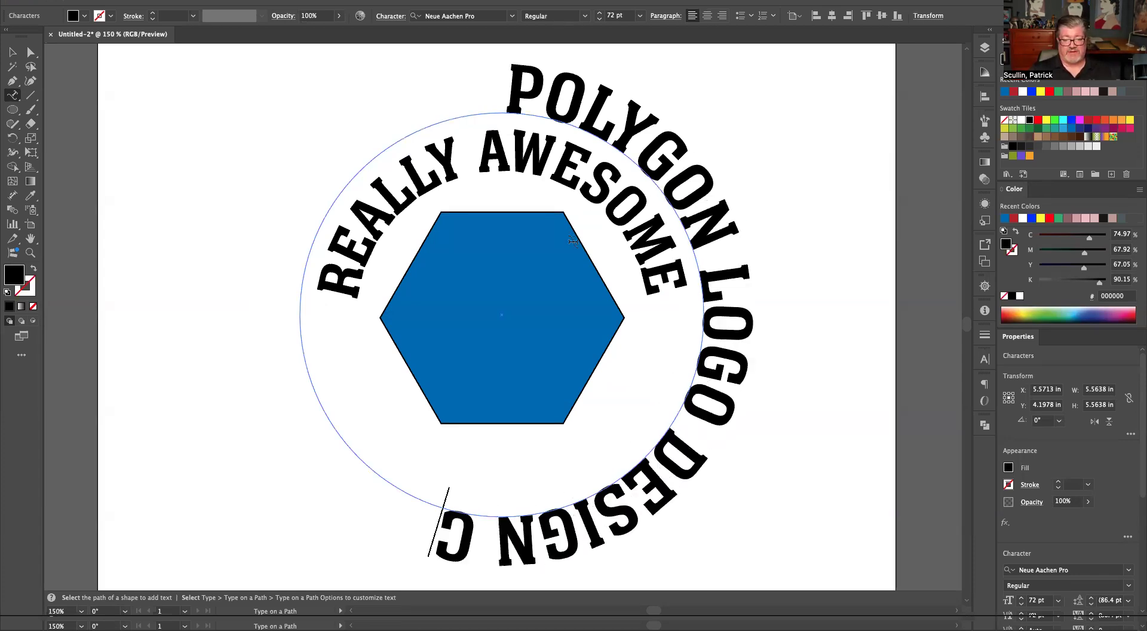
text(OMPANY)
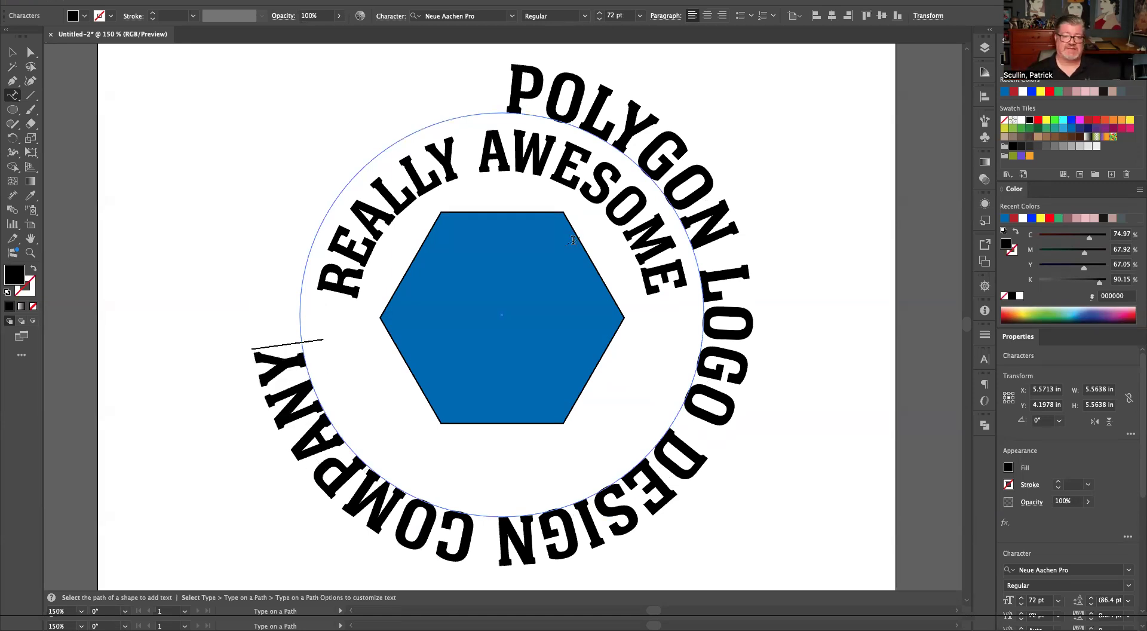
Select all of "POLYGON LOGO DESIGN COMPANY" and set its font size to 36 pt
triple_click(588, 121)
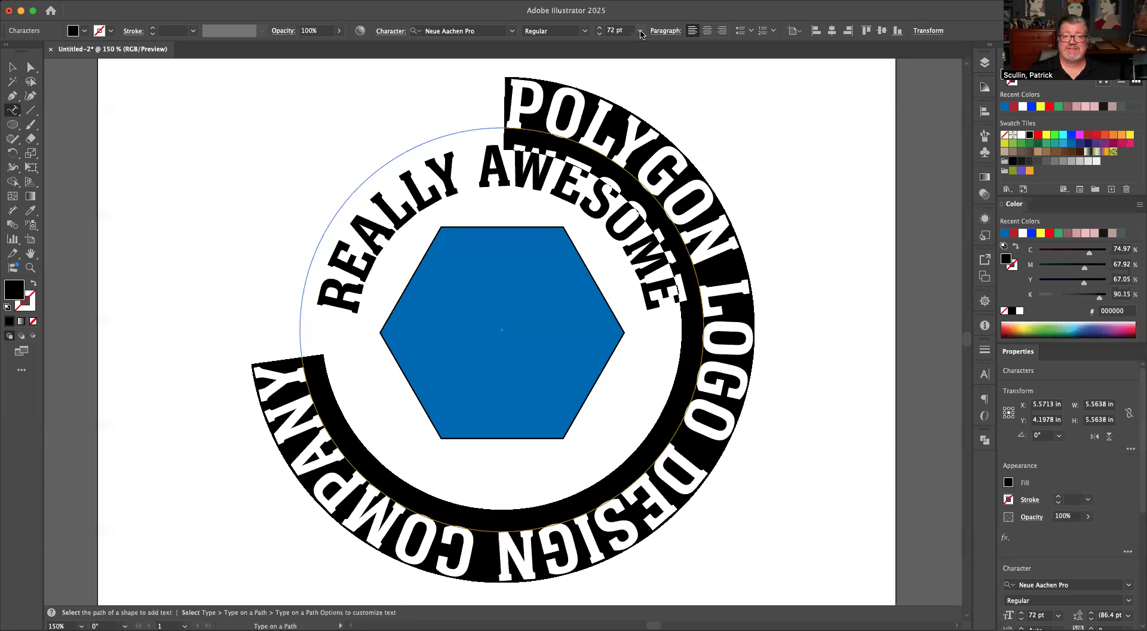
click(641, 34)
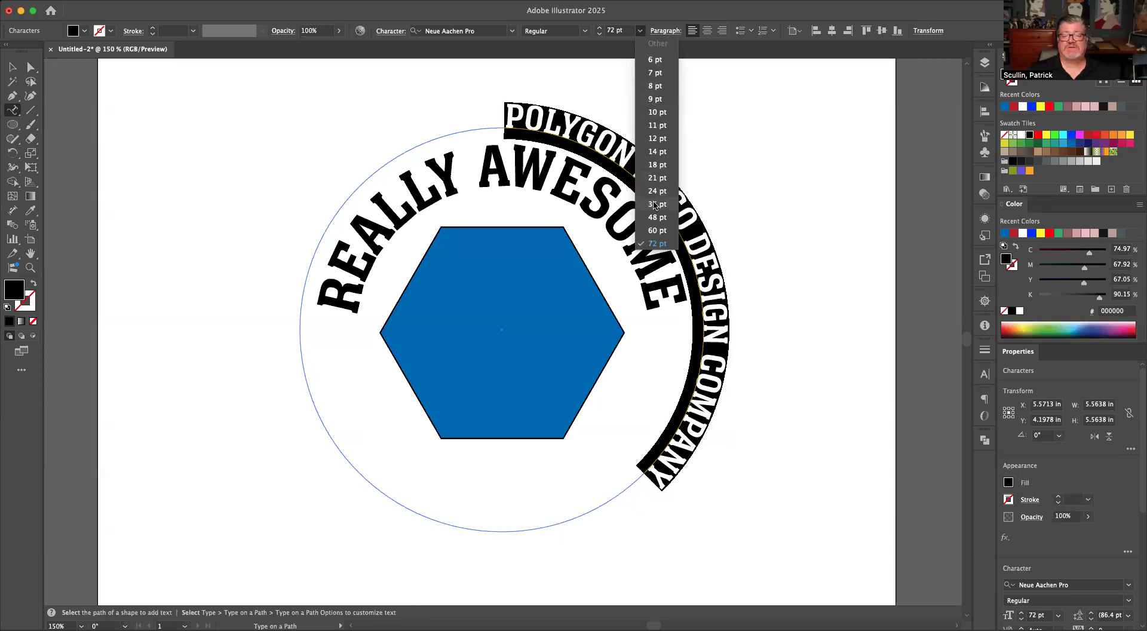
click(655, 204)
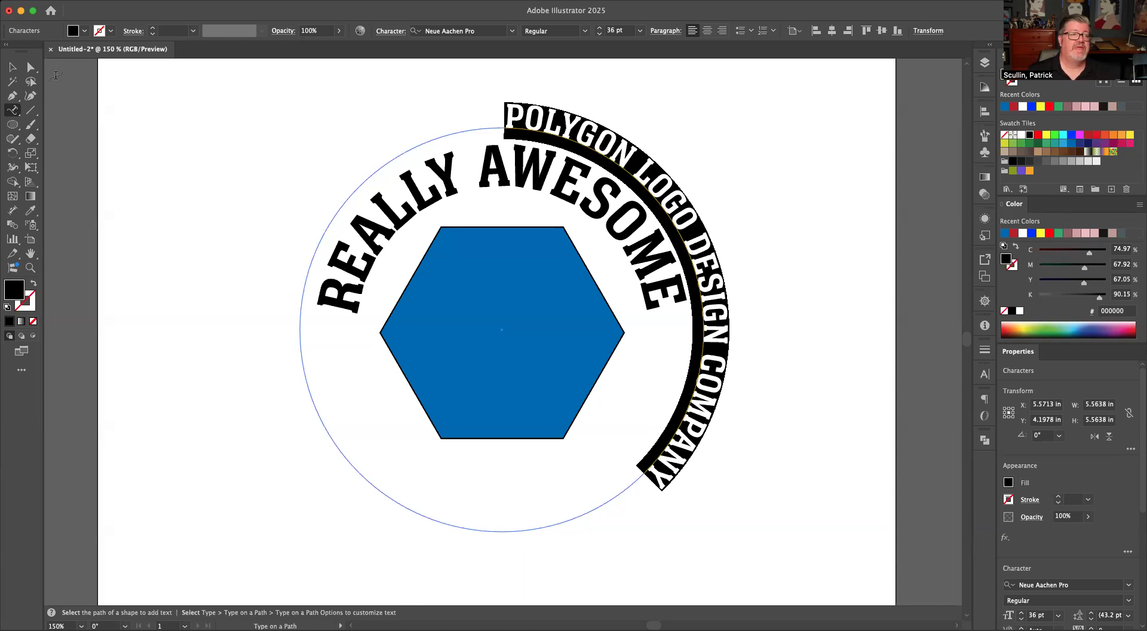
Flip "POLYGON LOGO DESIGN COMPANY" to the inside of its circle and adjust its brackets so the text centers along the lower arc
click(32, 70)
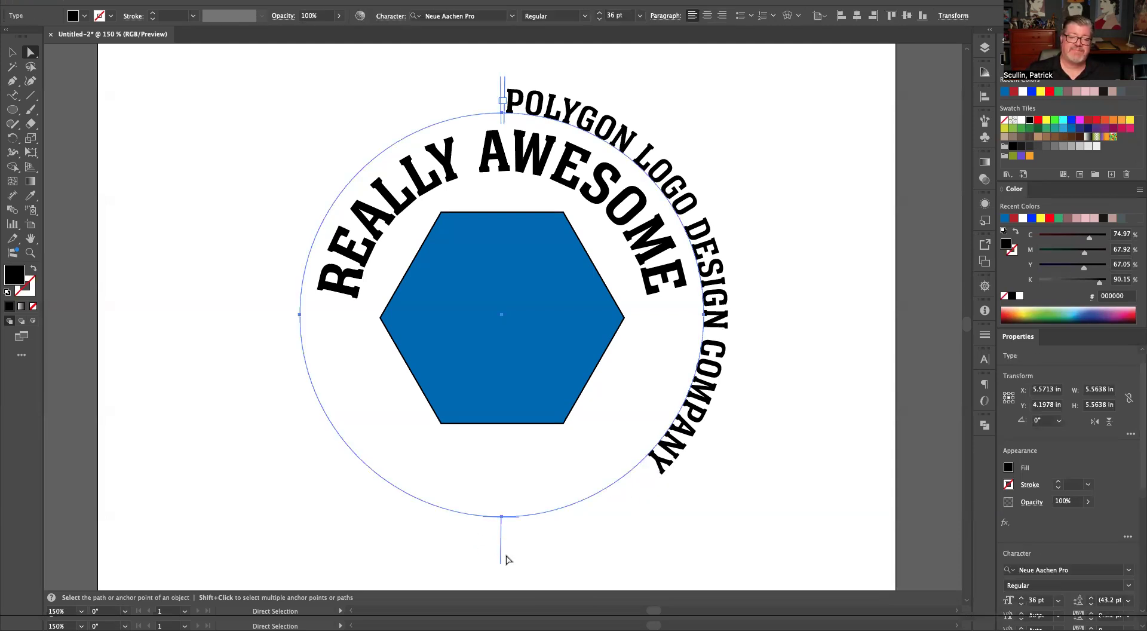
drag(500, 556, 604, 297)
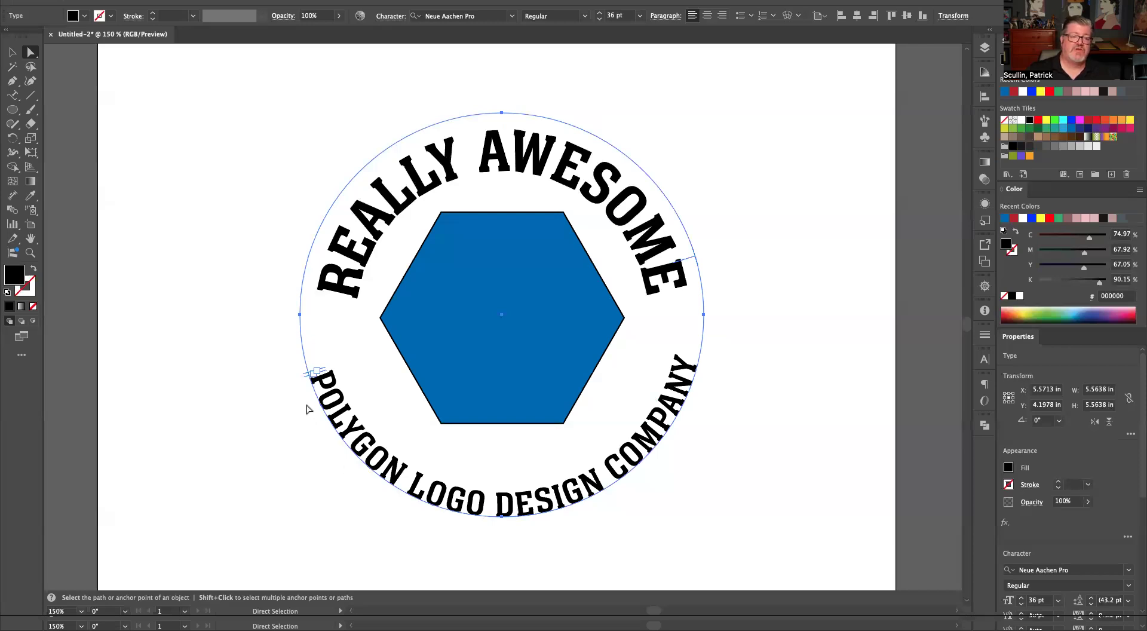
drag(307, 397, 269, 277)
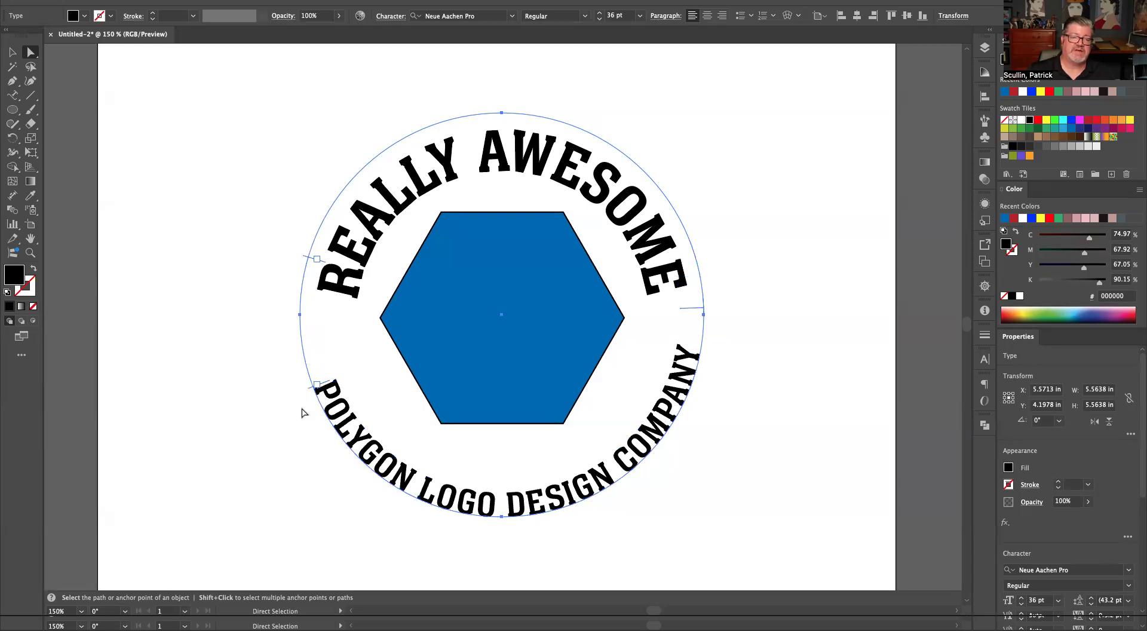
mouse_move(310, 408)
mouse_down()
mouse_move(303, 390)
mouse_move(306, 417)
mouse_up()
Scale the "POLYGON LOGO DESIGN COMPANY" type circle proportionally about its center to about 4.92 in wide
click(12, 52)
drag(301, 127, 323, 145)
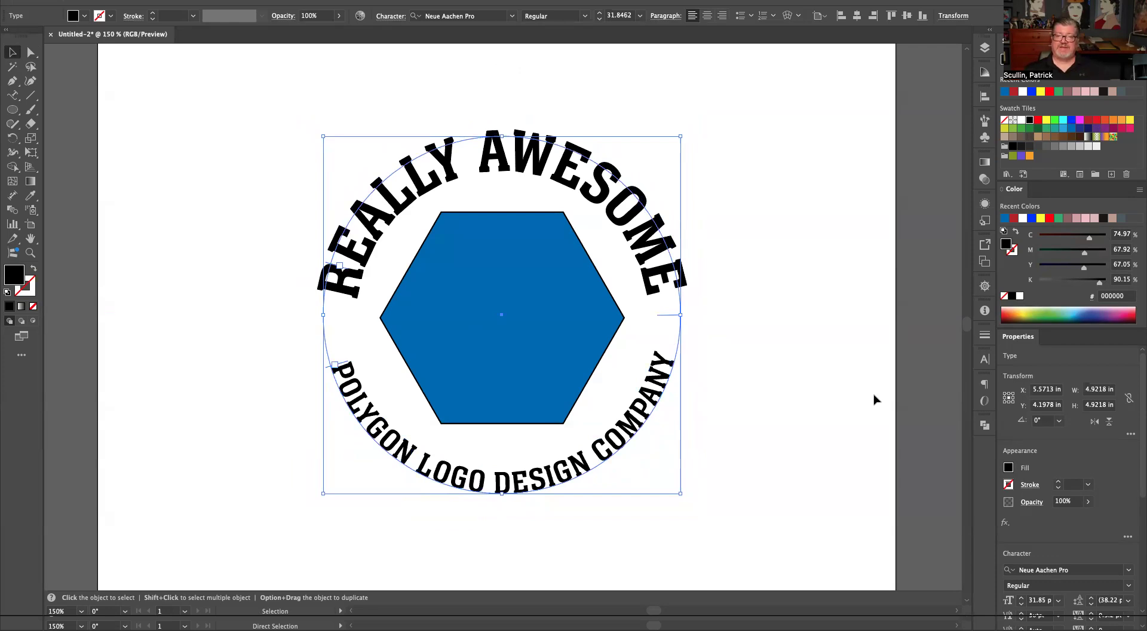